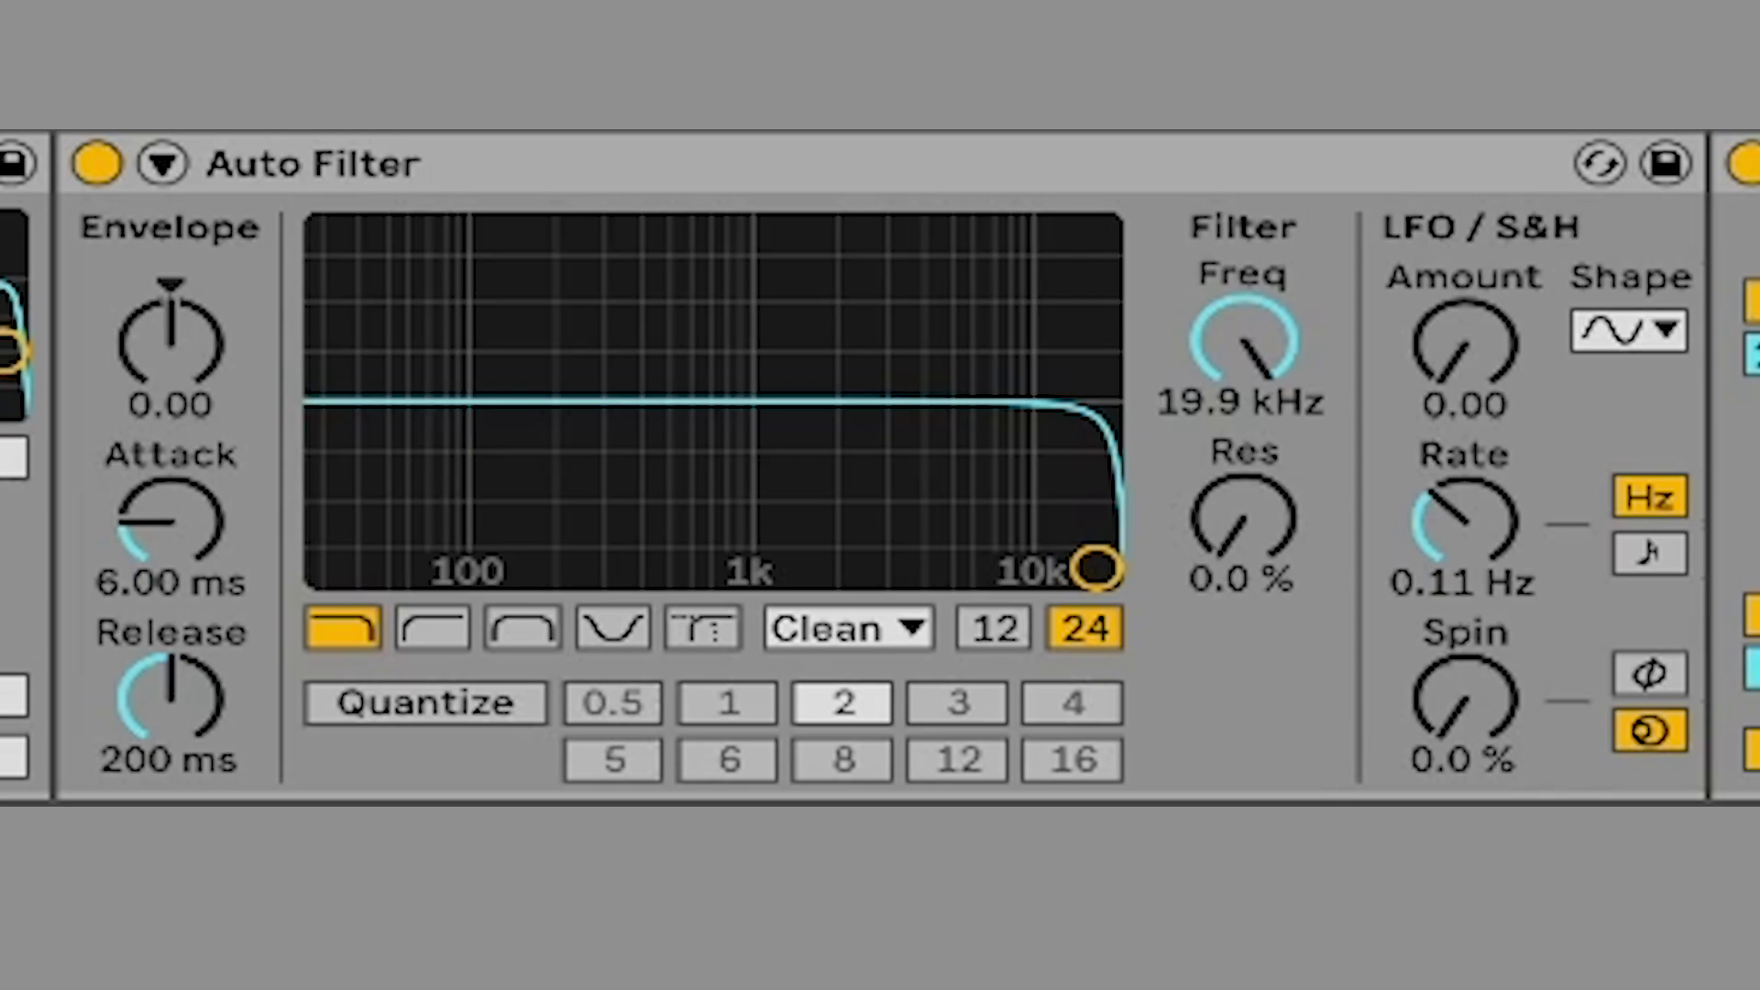
# Keep the Clean circuit, audition highpass, bandpass, notch and morph, then settle on lowpass near 19.9 kHz
pyautogui.click(874, 664)
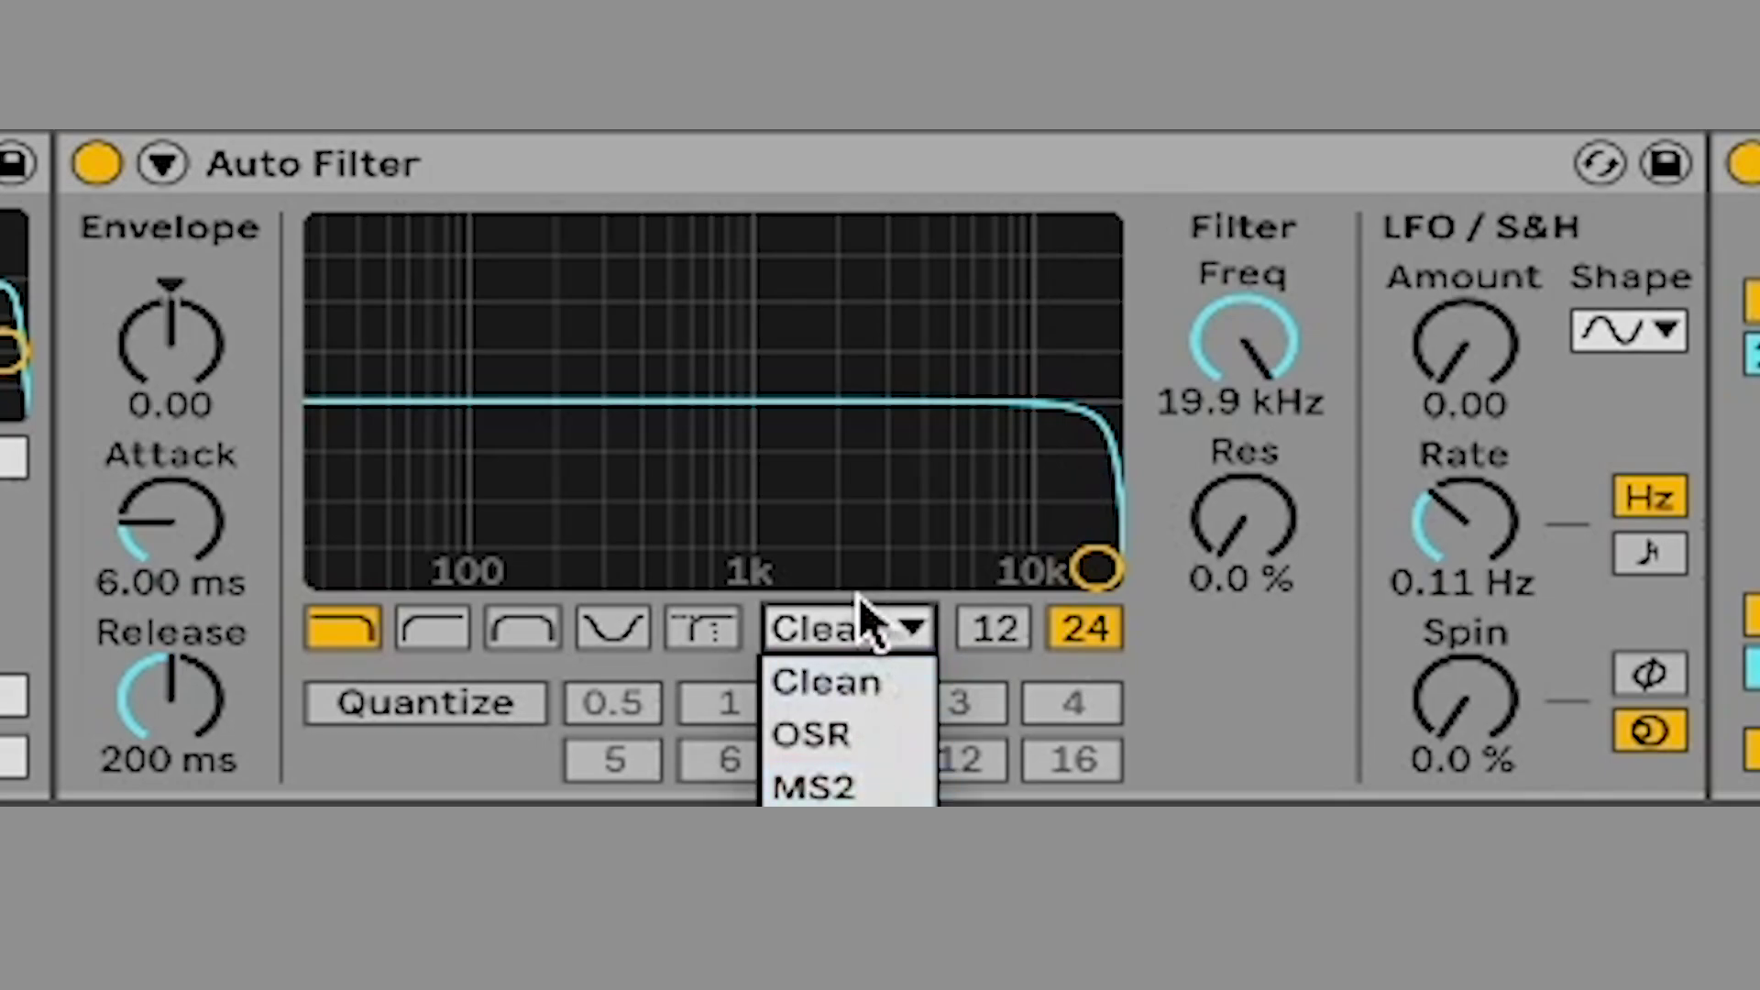
pyautogui.click(858, 623)
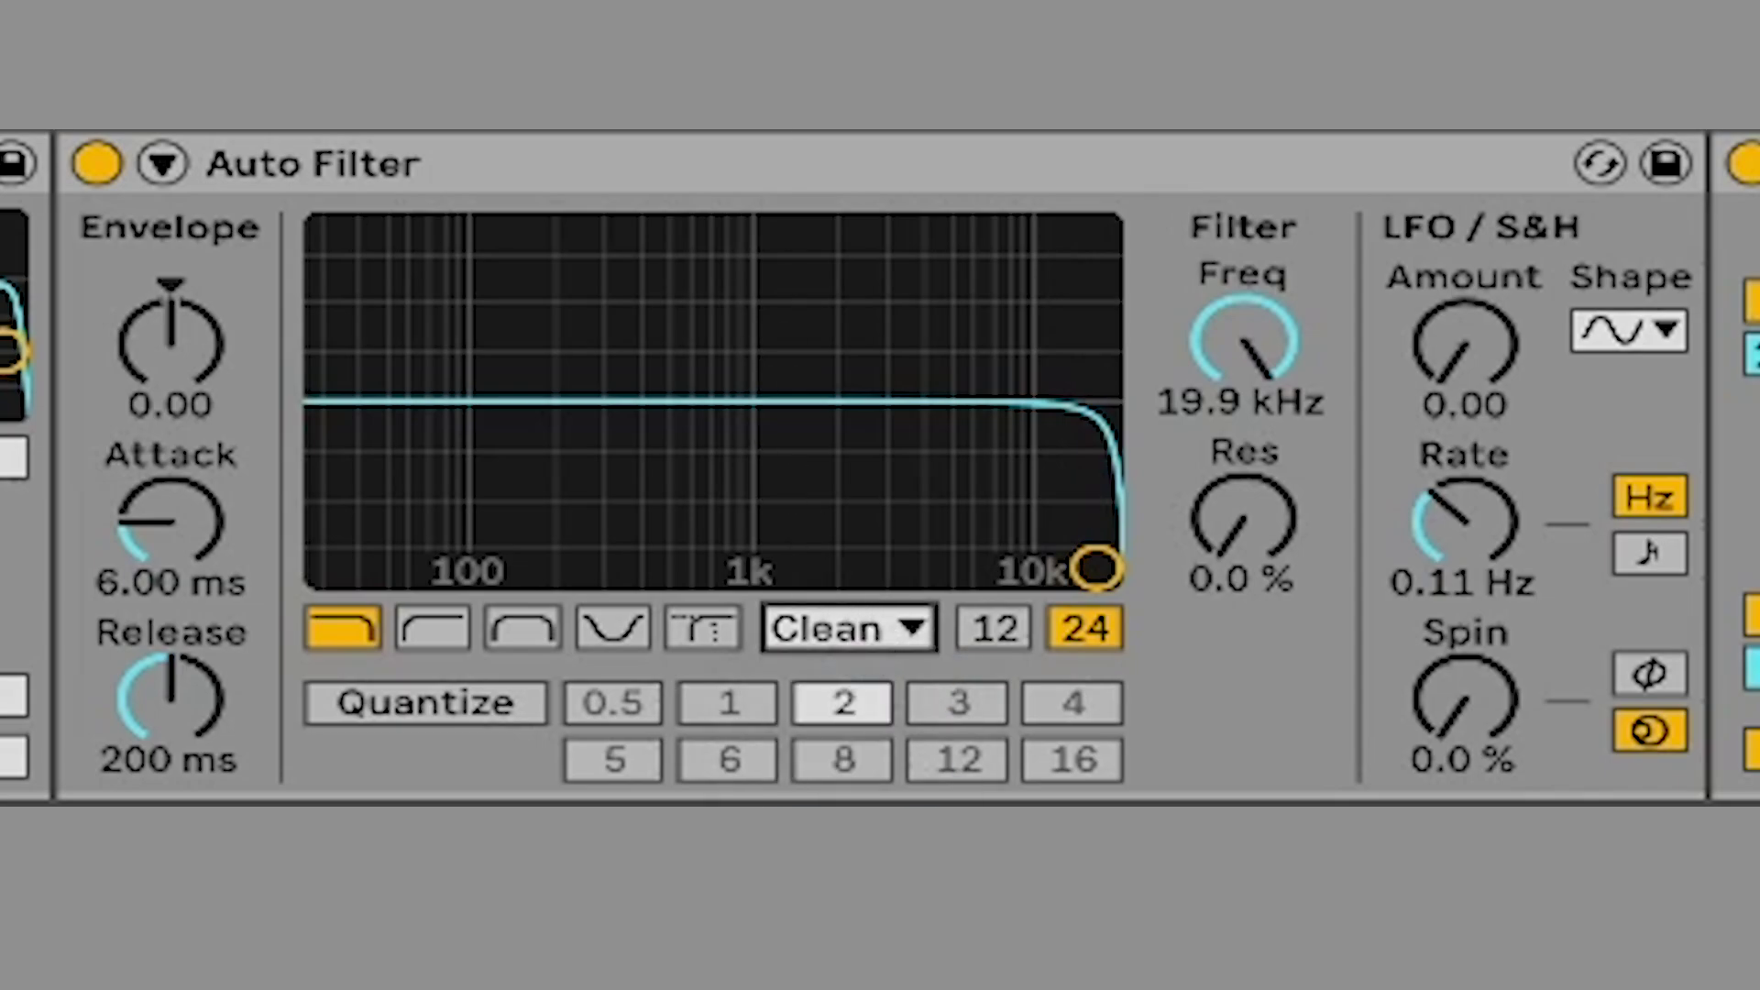
pyautogui.click(420, 628)
pyautogui.click(542, 634)
pyautogui.click(594, 636)
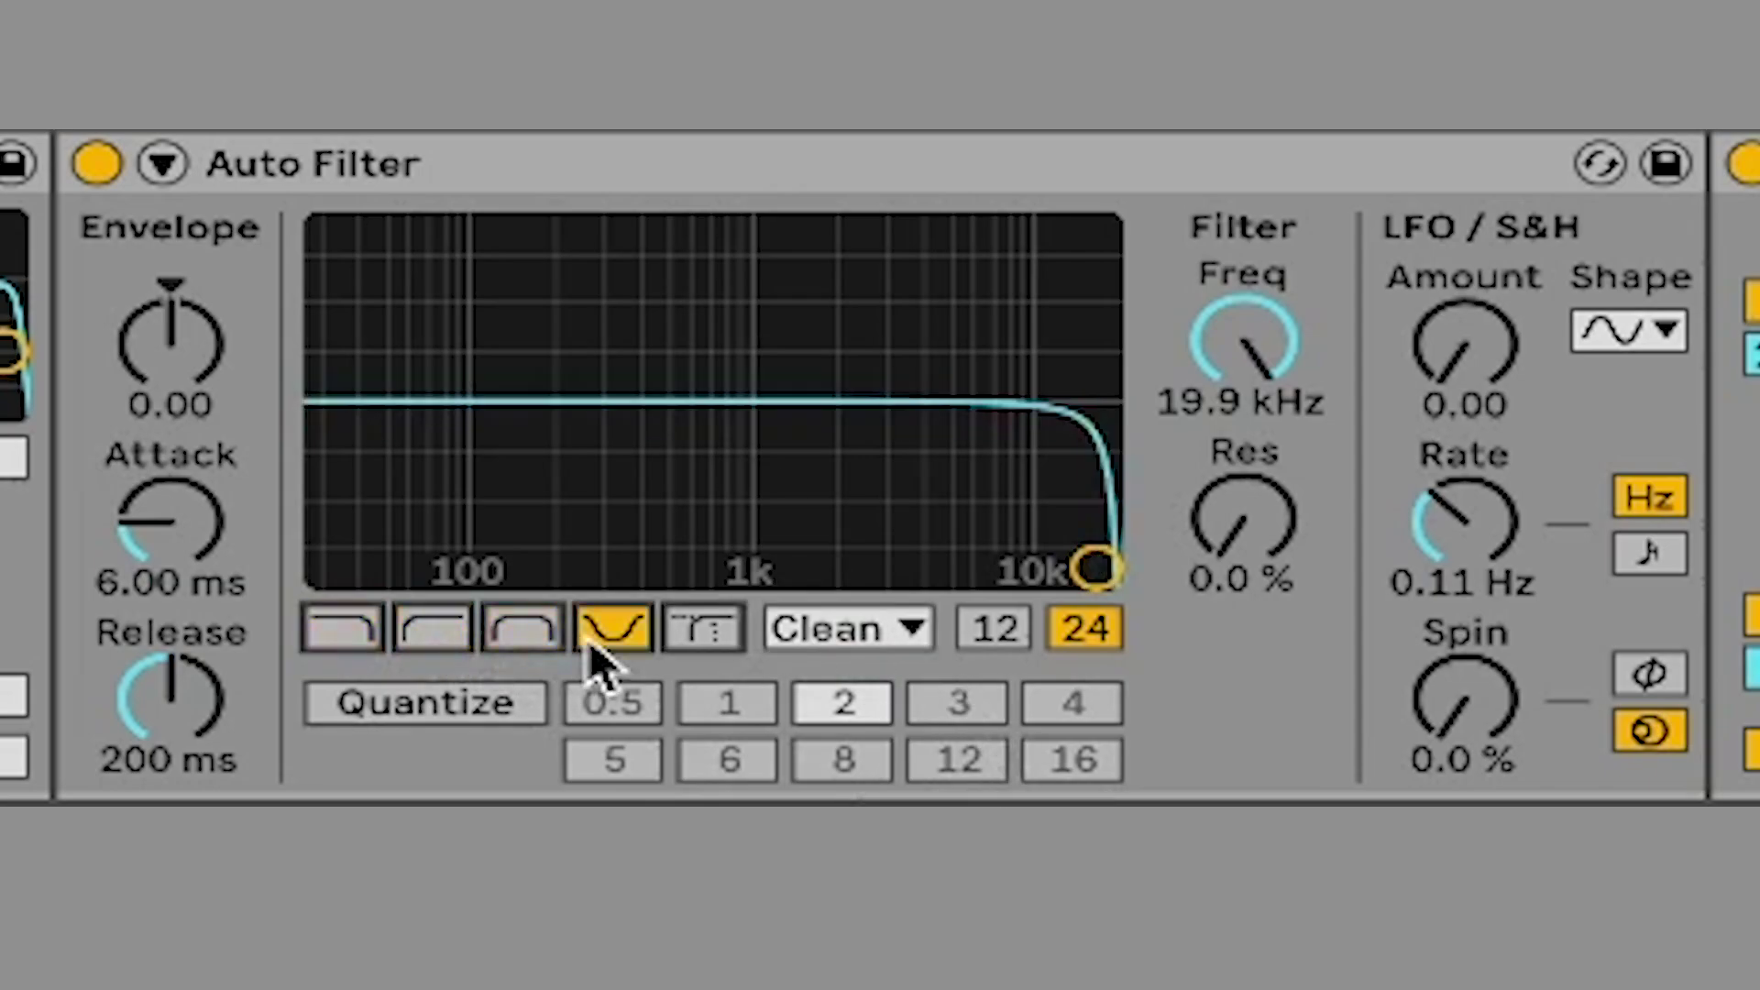
pyautogui.click(674, 634)
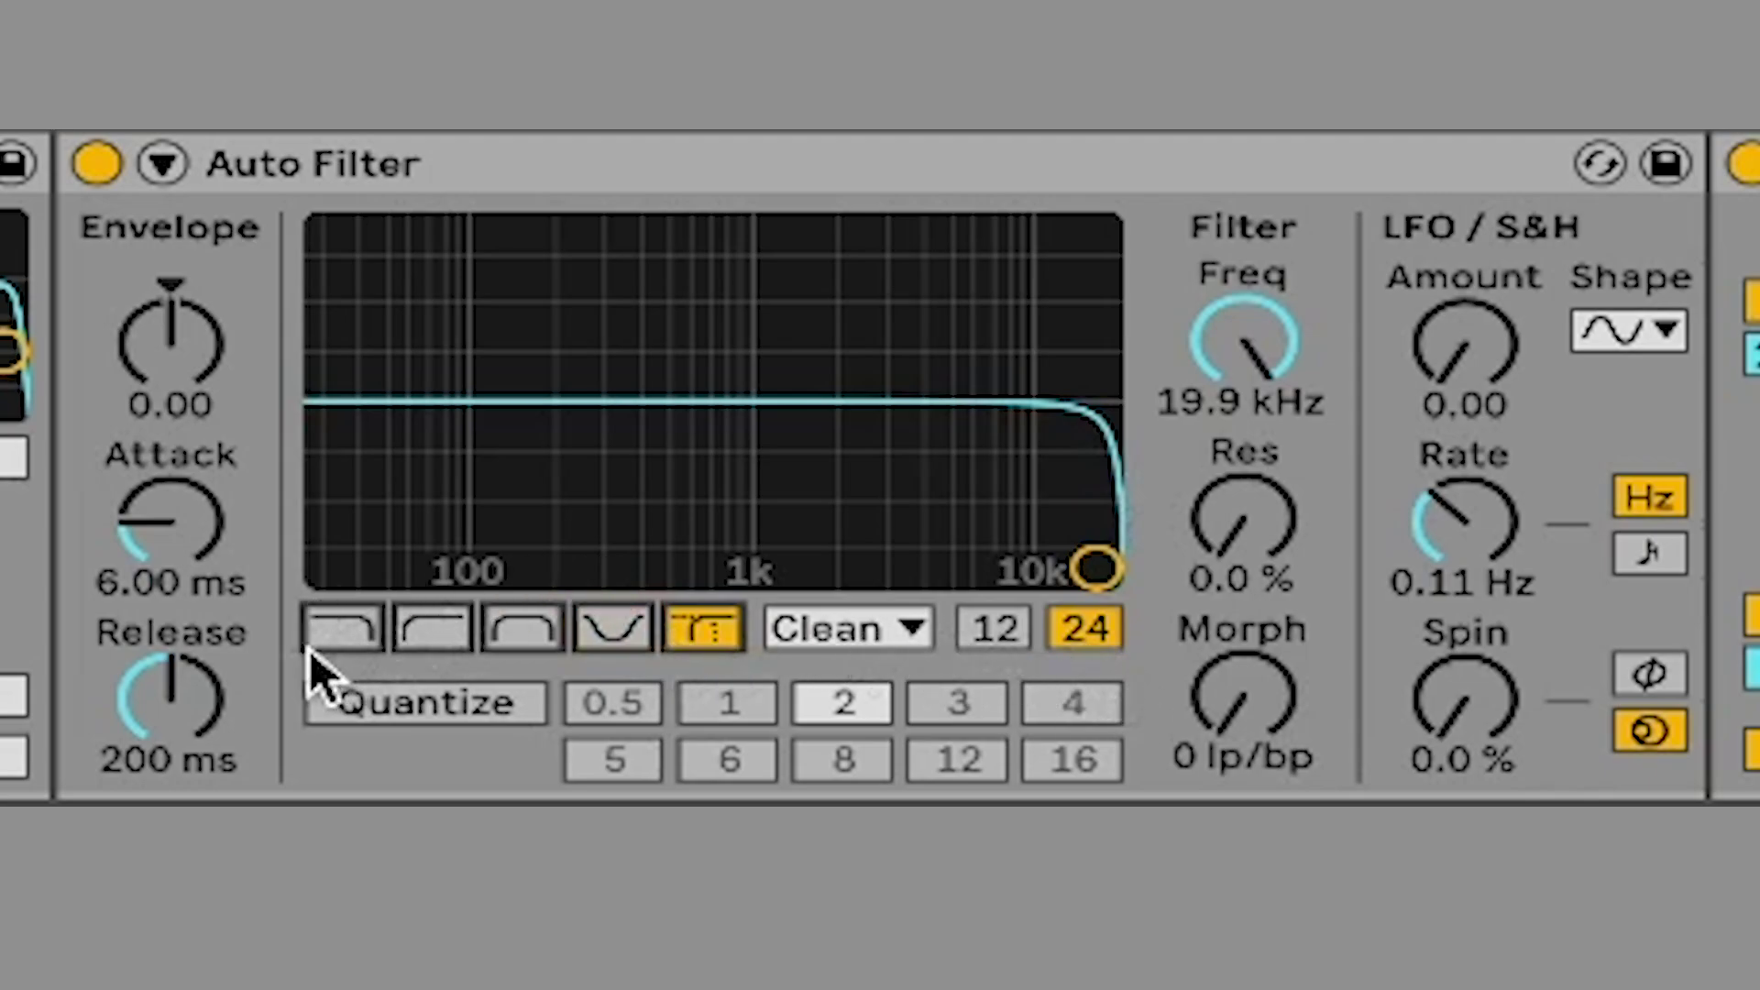
pyautogui.click(334, 633)
pyautogui.moveTo(1307, 345)
pyautogui.mouseDown()
pyautogui.moveTo(1308, 506)
pyautogui.moveTo(1308, 343)
pyautogui.mouseUp()
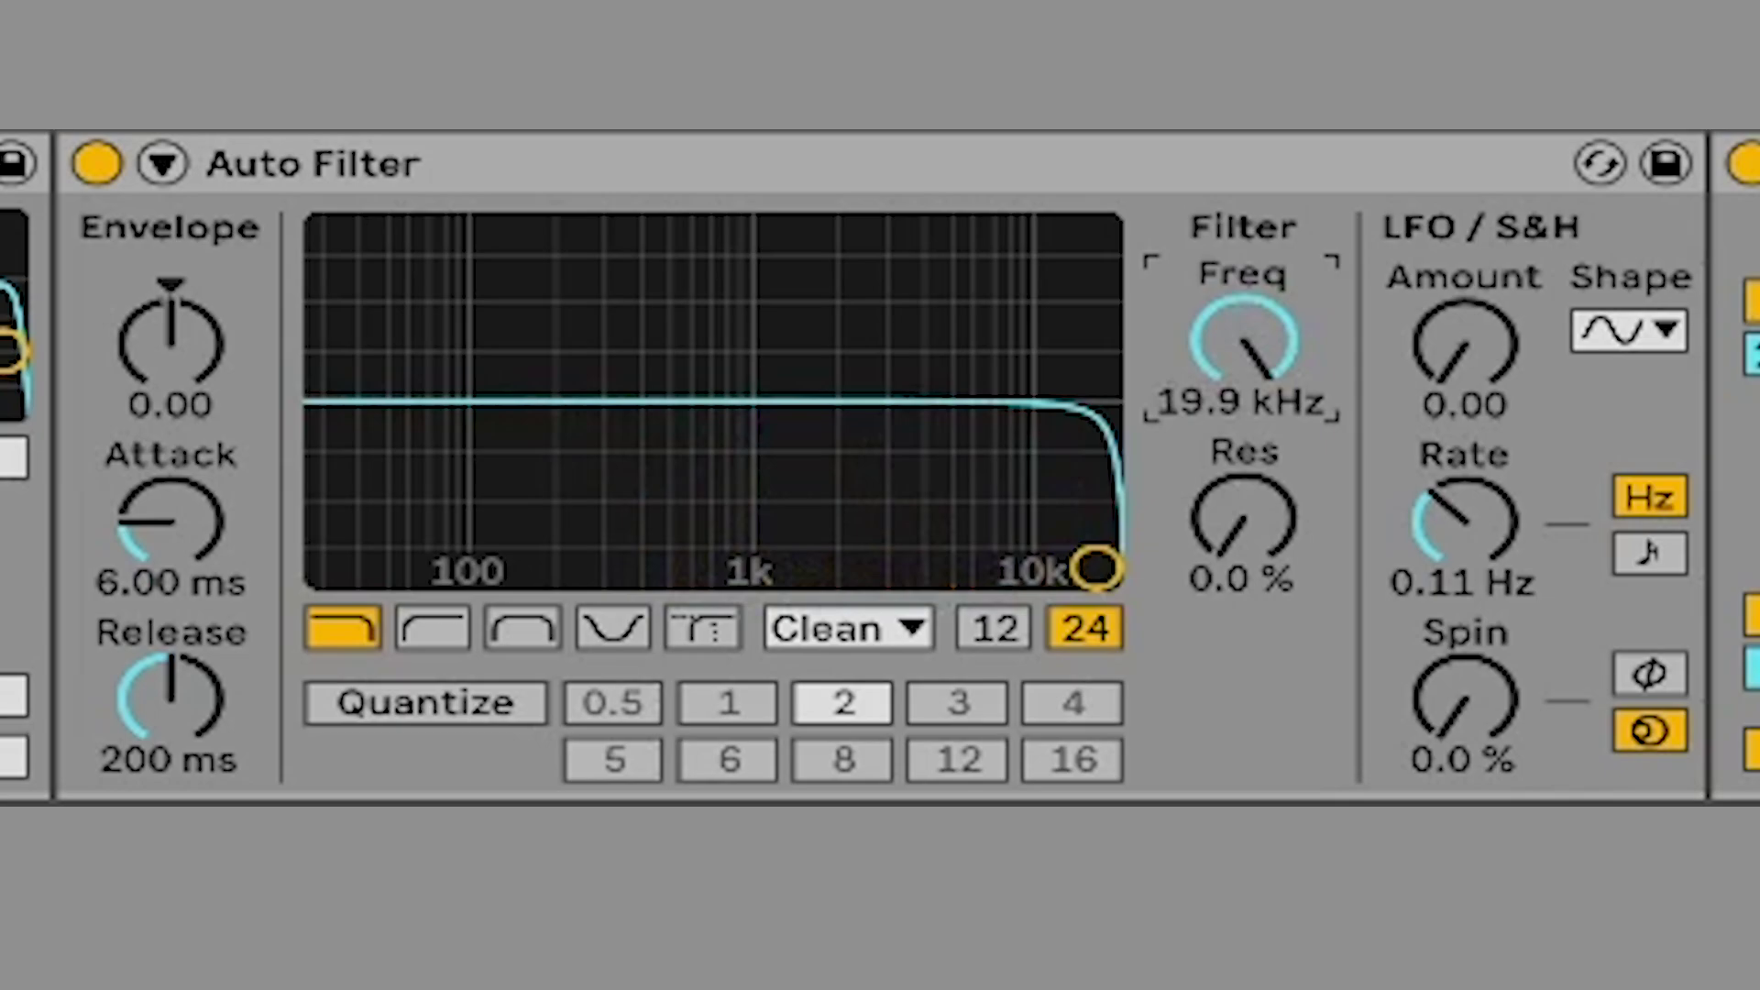
# Sweep a highpass down toward 26 Hz, then try bandpass at about 451 Hz with 51 % resonance
pyautogui.click(440, 633)
pyautogui.moveTo(1087, 431); pyautogui.dragTo(793, 433)
pyautogui.moveTo(1250, 354); pyautogui.dragTo(1198, 330)
pyautogui.click(518, 625)
pyautogui.moveTo(1278, 561)
pyautogui.mouseDown()
pyautogui.moveTo(1279, 517)
pyautogui.moveTo(1277, 549)
pyautogui.mouseUp()
pyautogui.moveTo(1277, 393)
pyautogui.mouseDown()
pyautogui.moveTo(1277, 435)
pyautogui.moveTo(1270, 333)
pyautogui.moveTo(1270, 374)
pyautogui.mouseUp()
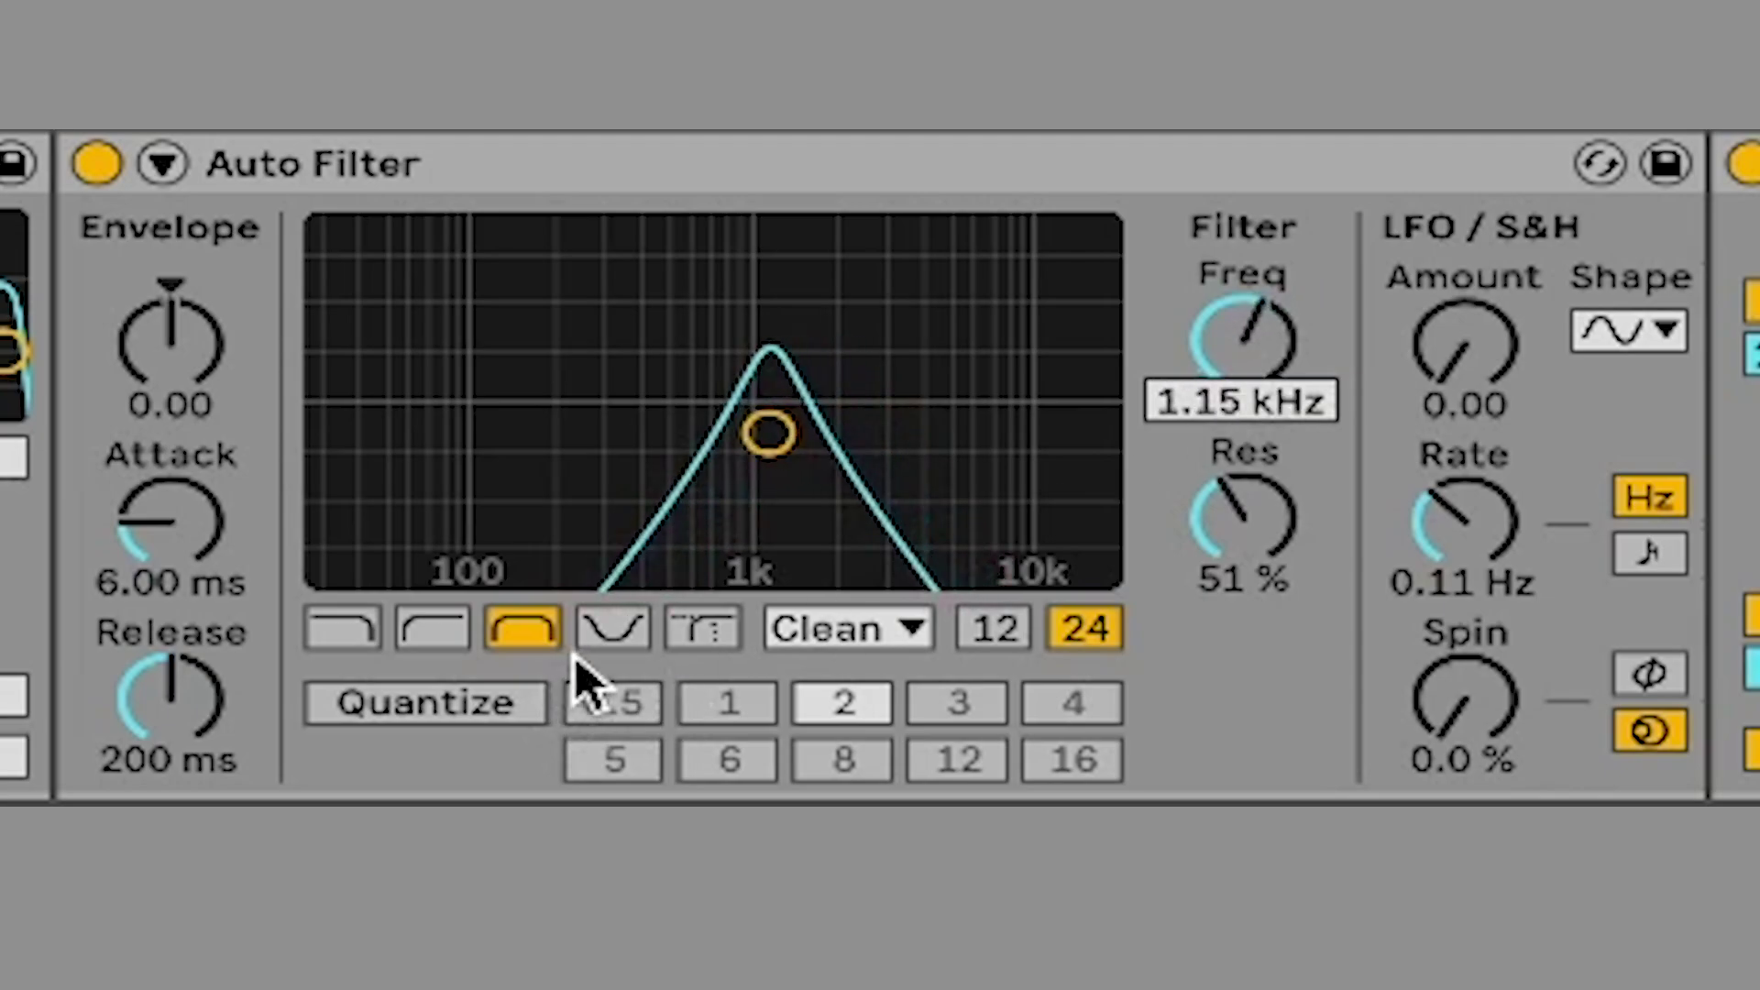
# Try a deeper notch at 472 Hz, then the morph filter with 84 % resonance and cutoff near 1.72 kHz
pyautogui.click(615, 629)
pyautogui.moveTo(1244, 513); pyautogui.dragTo(1244, 469)
pyautogui.moveTo(1249, 270); pyautogui.dragTo(1269, 513)
pyautogui.click(715, 633)
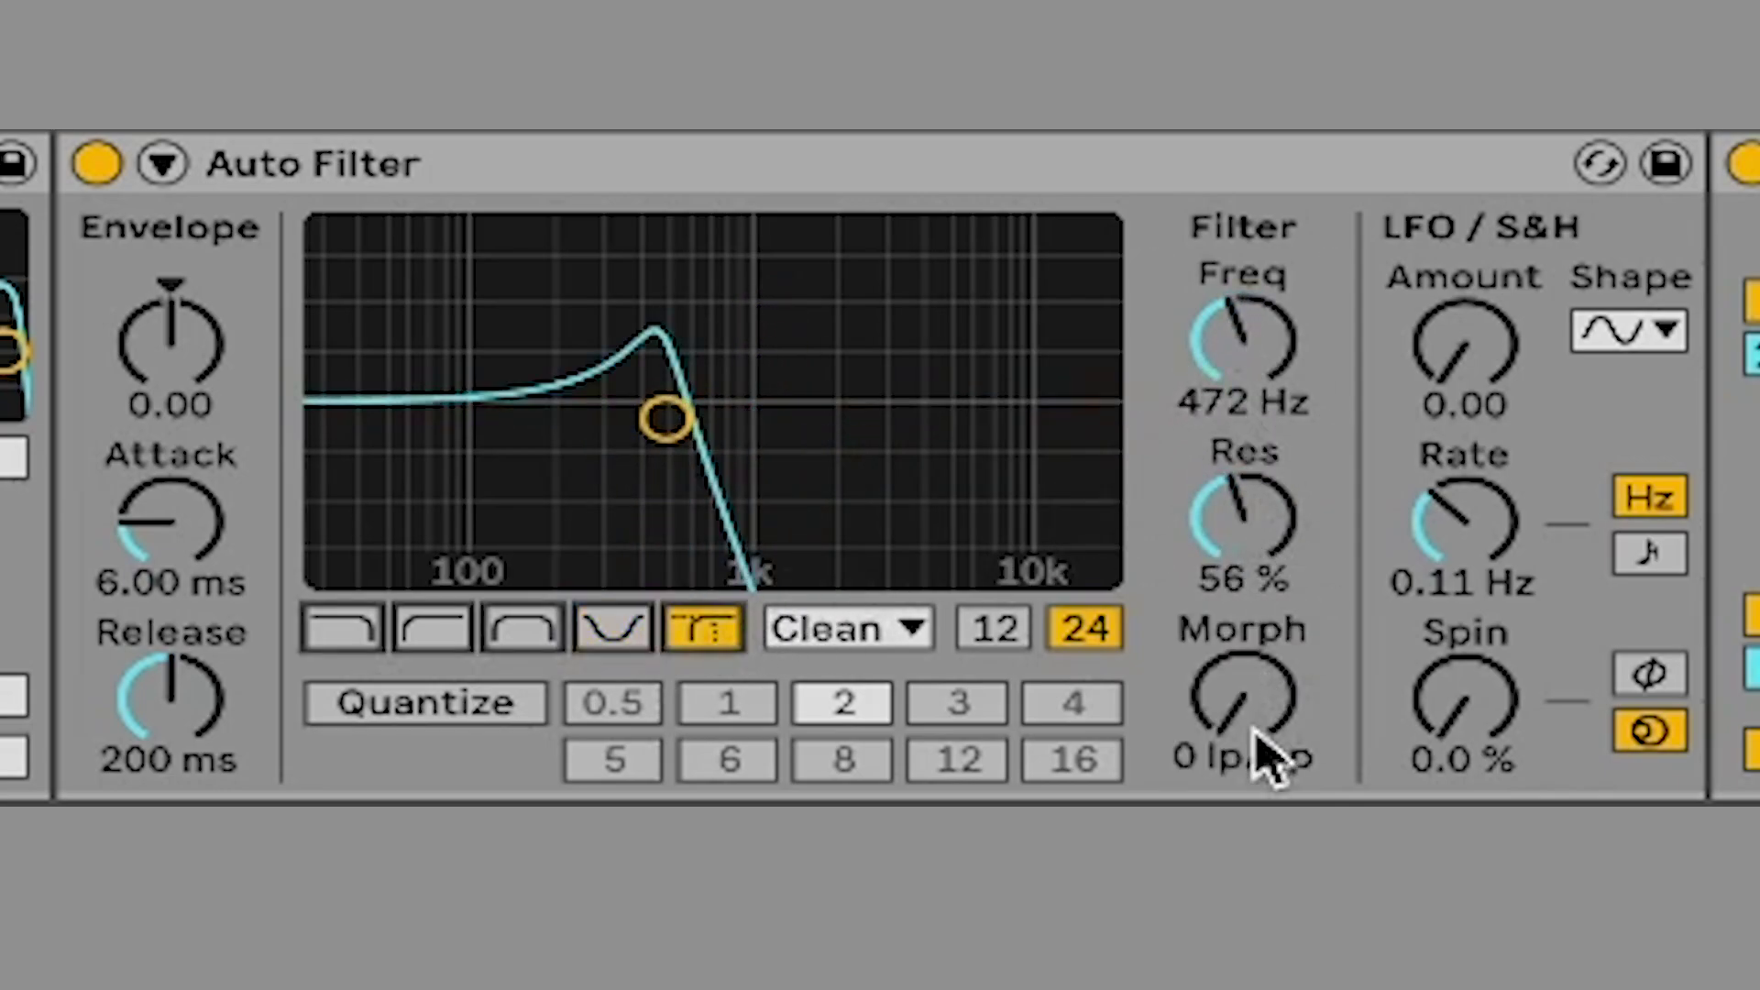
pyautogui.moveTo(1265, 753); pyautogui.dragTo(1257, 687)
pyautogui.moveTo(1247, 518); pyautogui.dragTo(1246, 478)
pyautogui.moveTo(1248, 356); pyautogui.dragTo(1248, 409)
pyautogui.moveTo(1250, 550); pyautogui.dragTo(1249, 587)
pyautogui.moveTo(568, 345); pyautogui.dragTo(658, 385)
# Drop resonance to 6.9 %, return to lowpass at 344 Hz and raise LFO amount to 21.2
pyautogui.click(463, 623)
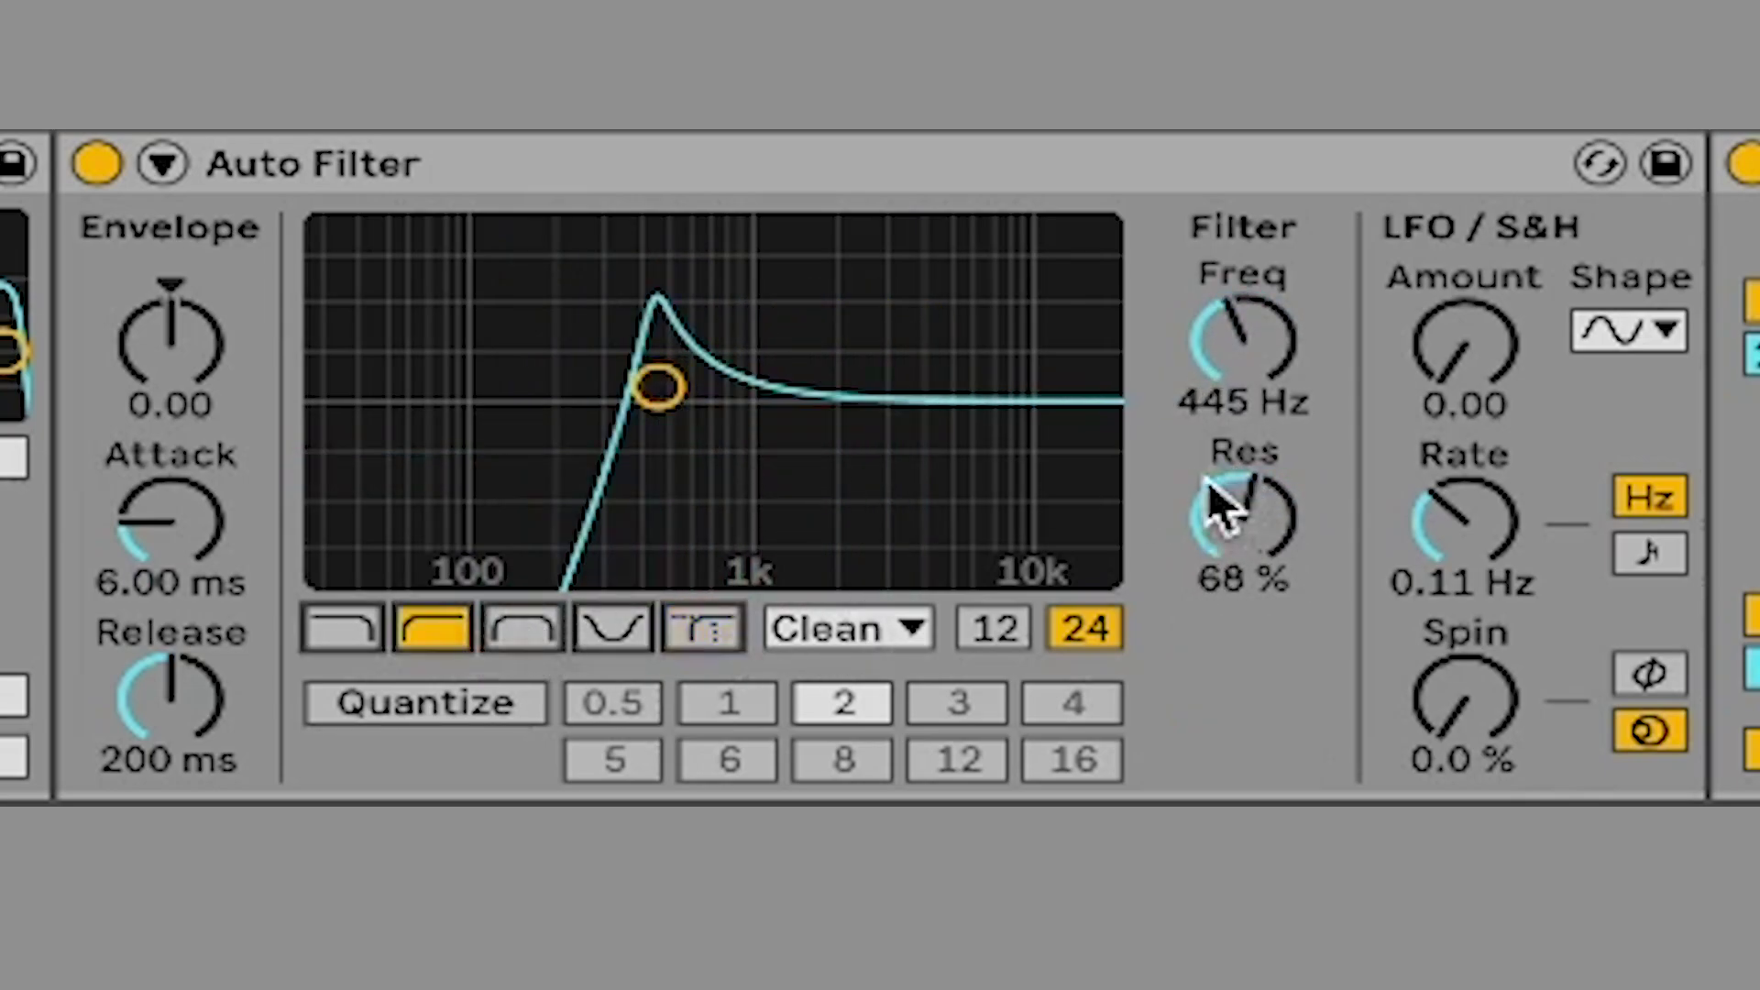
pyautogui.moveTo(1218, 510); pyautogui.dragTo(1218, 610)
pyautogui.moveTo(1226, 346); pyautogui.dragTo(1225, 374)
pyautogui.click(341, 630)
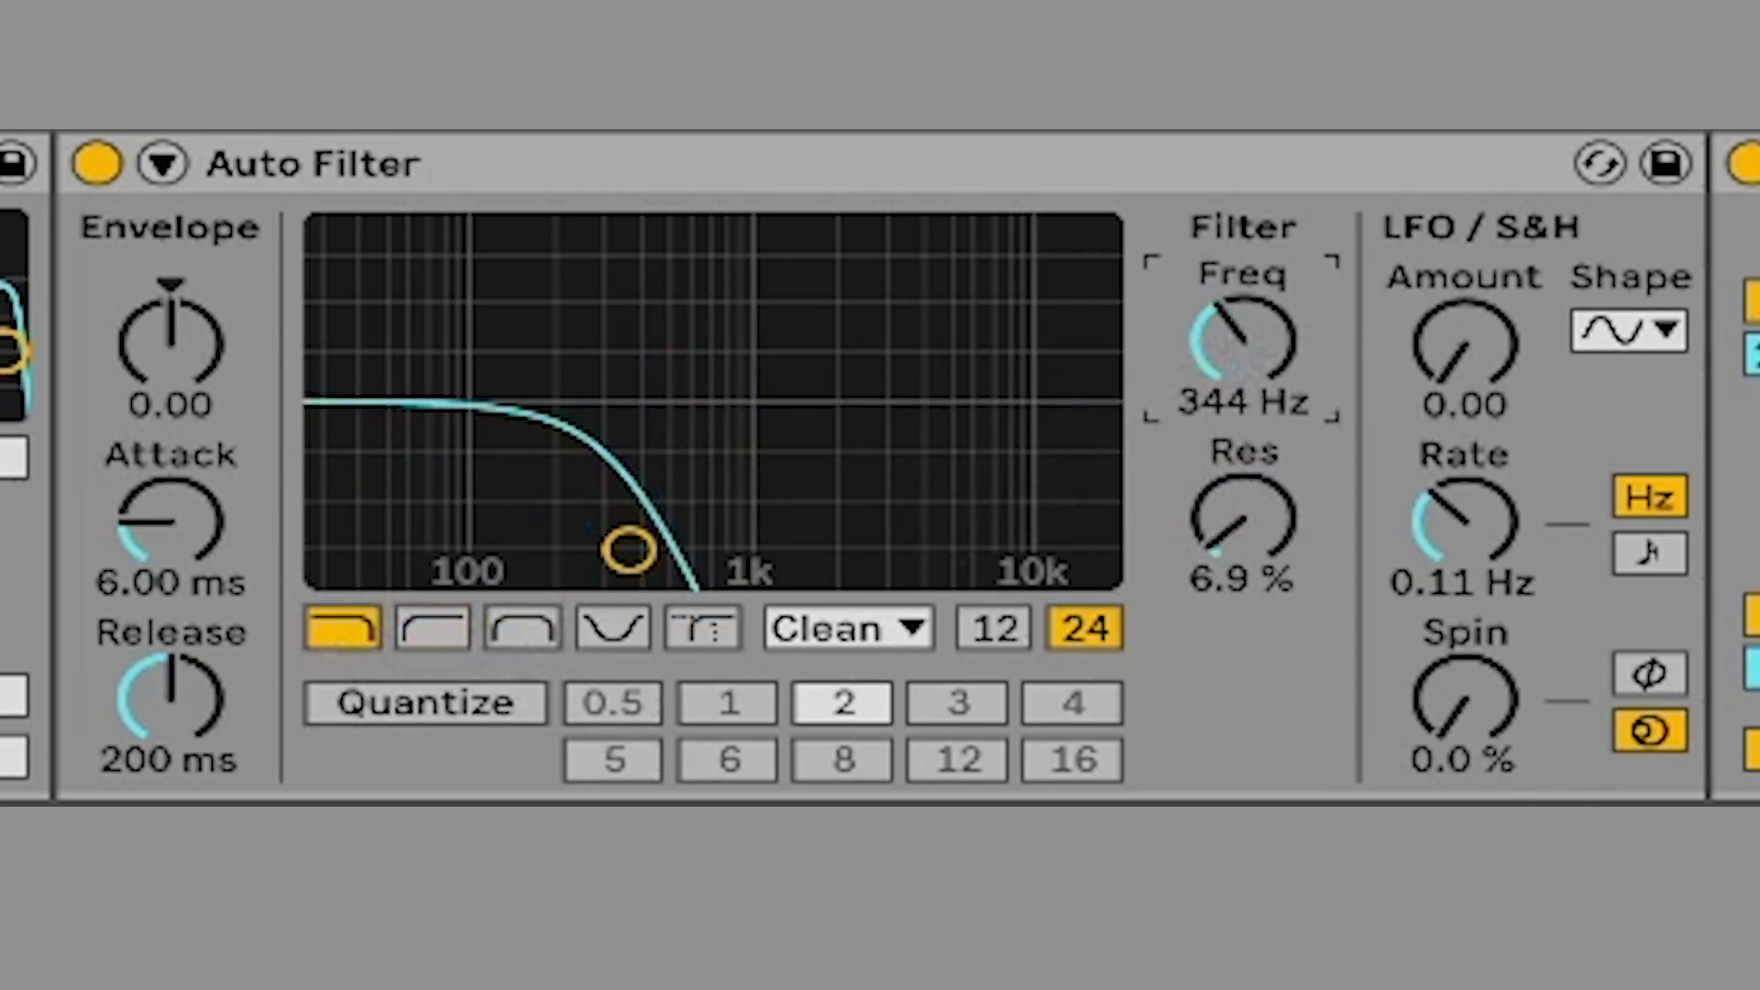
pyautogui.moveTo(1463, 361); pyautogui.dragTo(1464, 319)
# Give the LFO a rising sawtooth shape with a faster rate and amount 26.4
pyautogui.click(1614, 338)
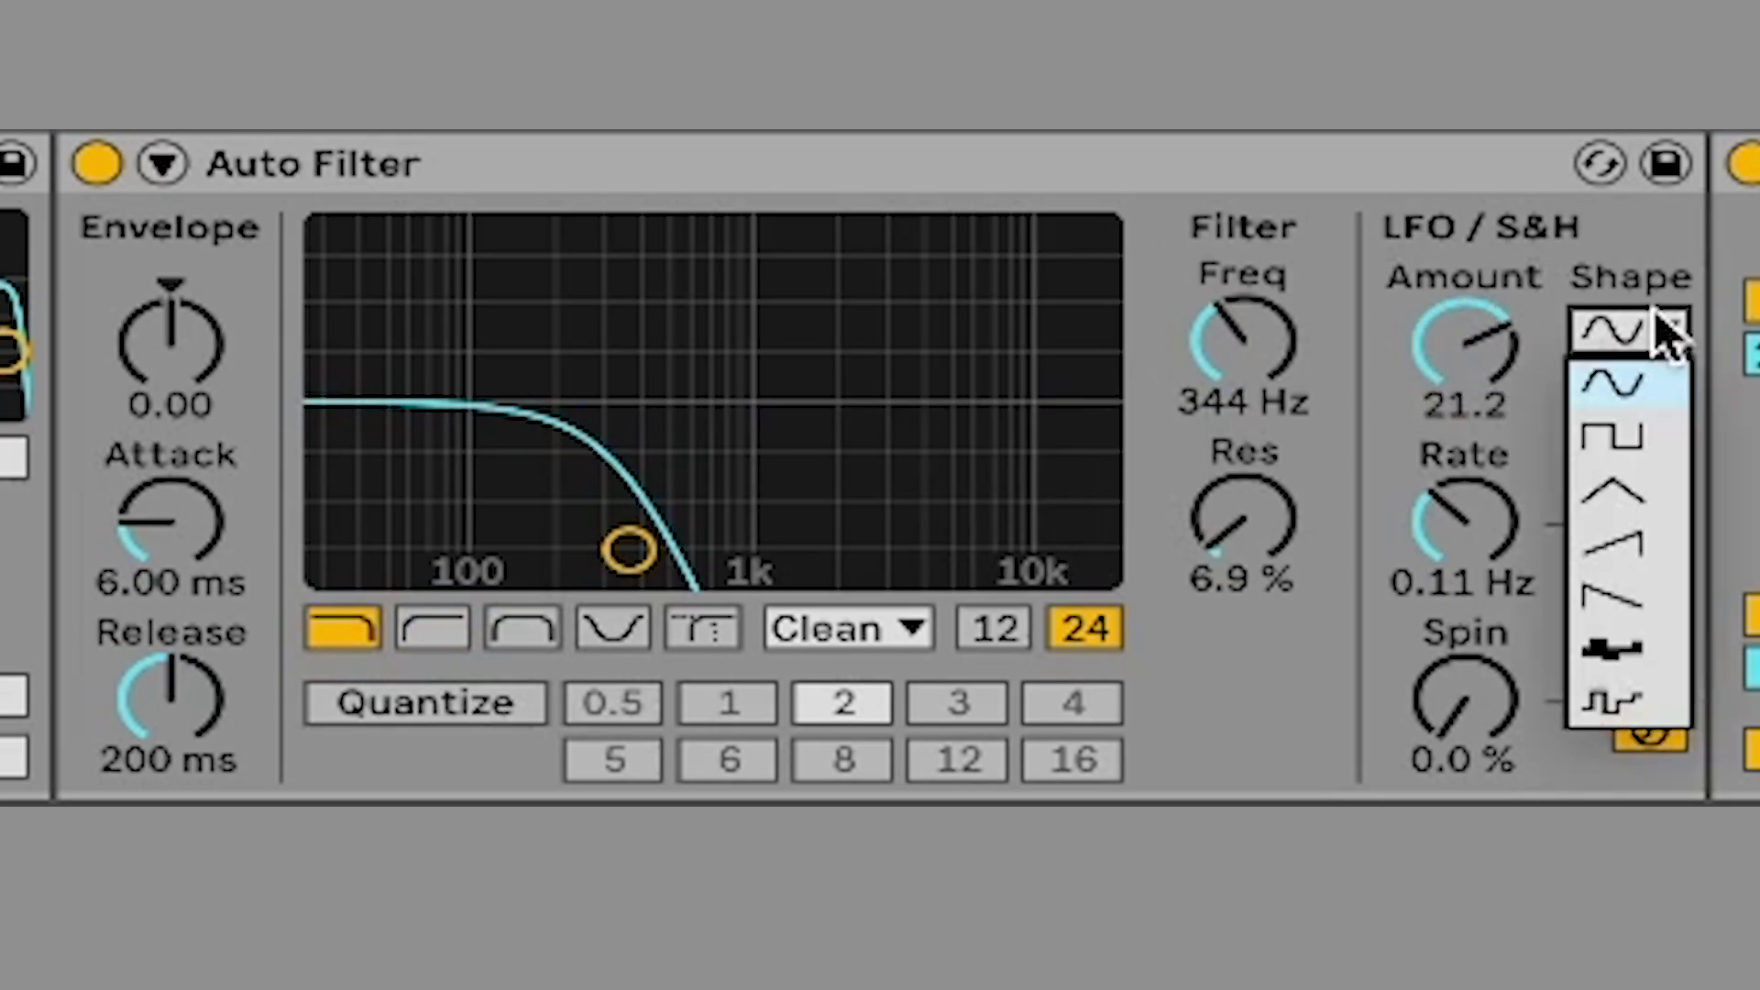
pyautogui.click(1649, 543)
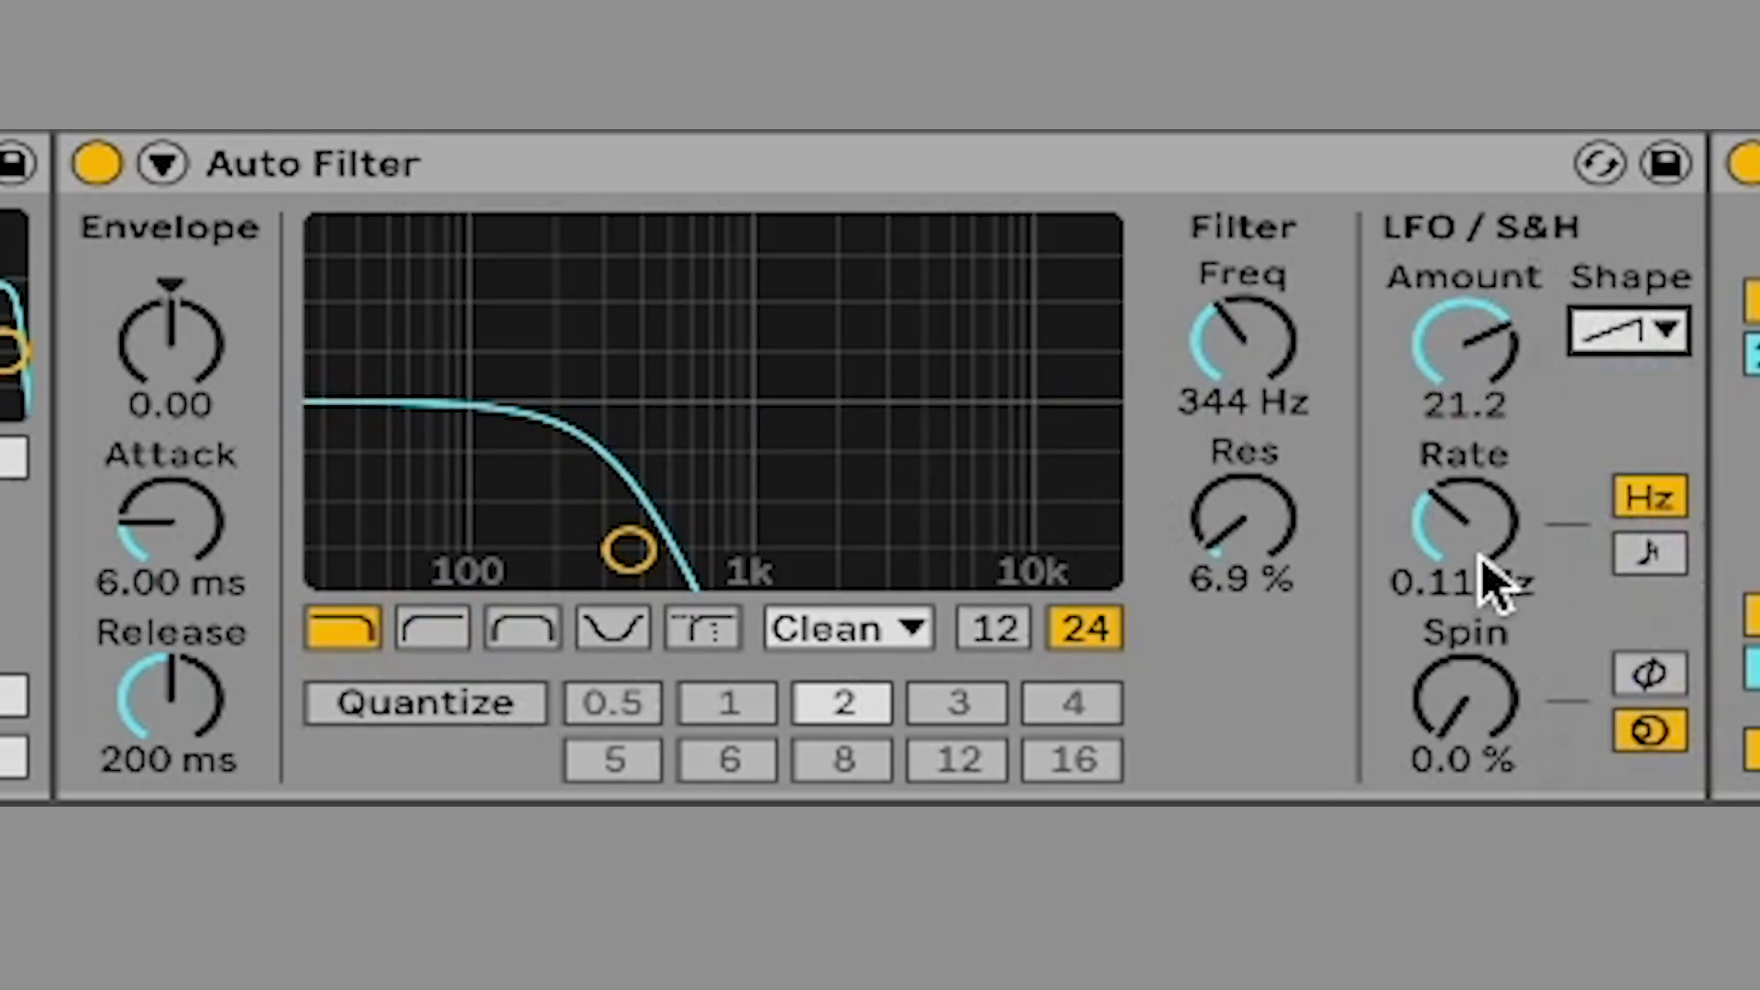
pyautogui.moveTo(1486, 561); pyautogui.dragTo(1486, 514)
pyautogui.moveTo(1483, 365); pyautogui.dragTo(1483, 348)
pyautogui.moveTo(1483, 527); pyautogui.dragTo(1477, 503)
# Switch the LFO through triangle to sample-and-hold, raise cutoff to 1.35 kHz and amount to 30.0
pyautogui.click(1661, 335)
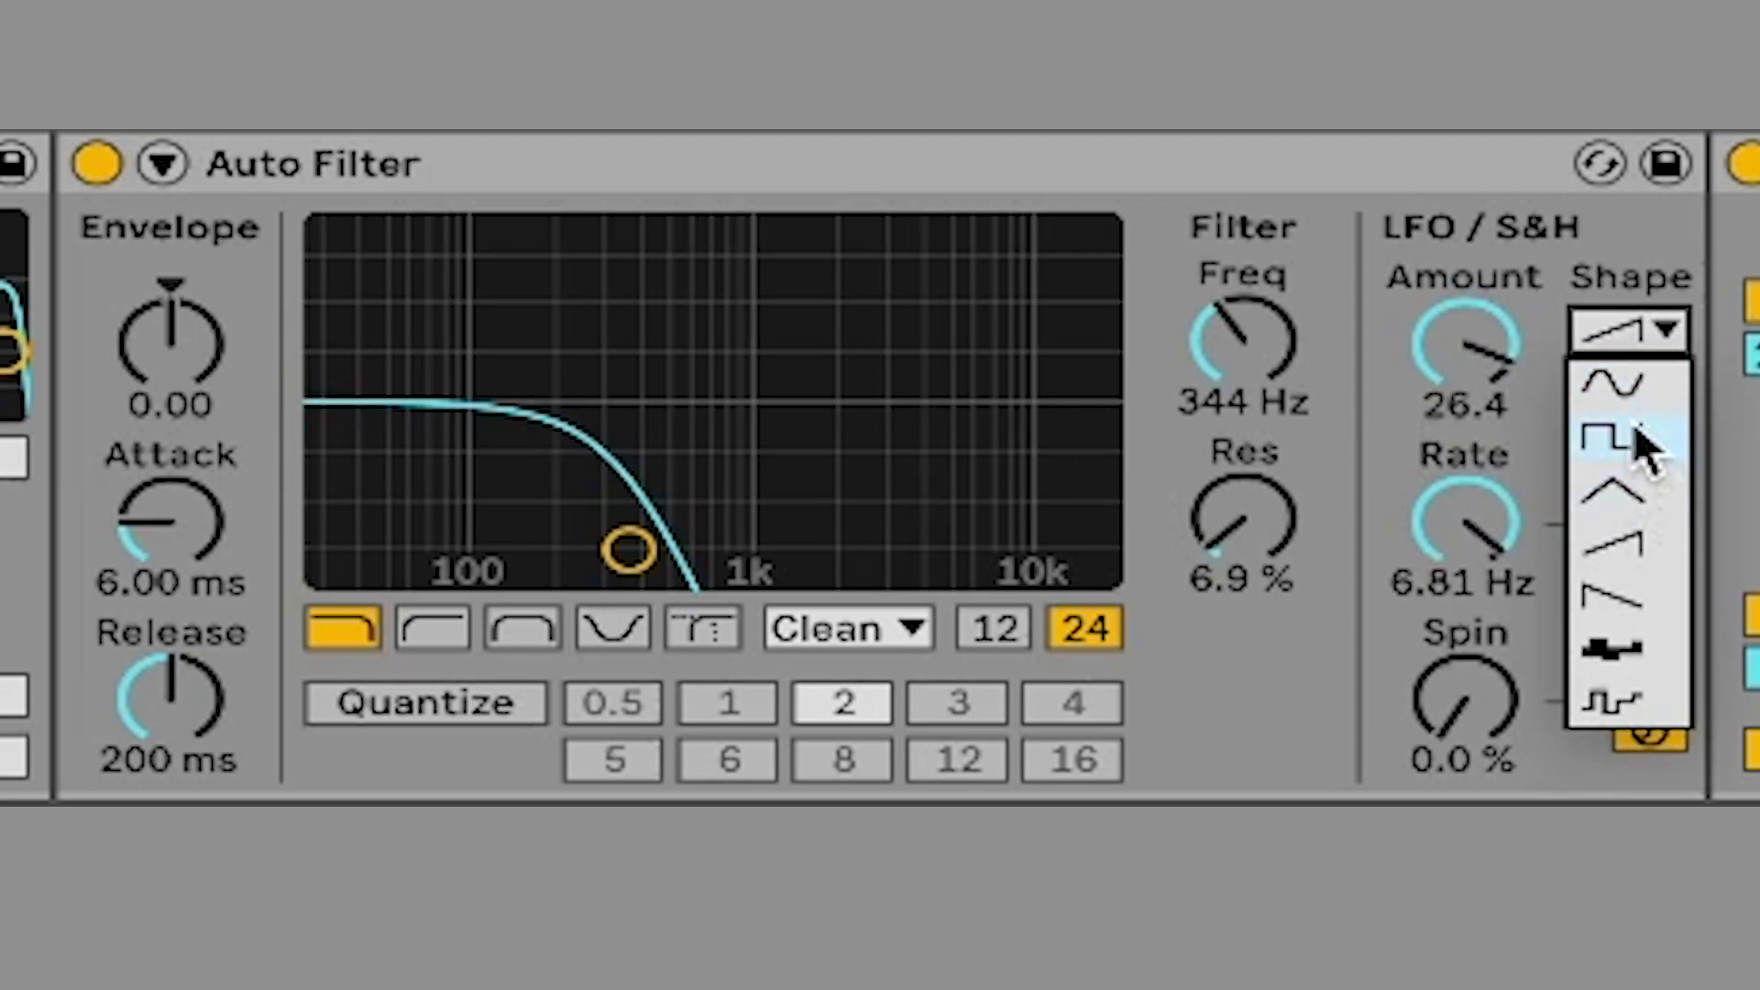
pyautogui.click(1641, 481)
pyautogui.click(1646, 333)
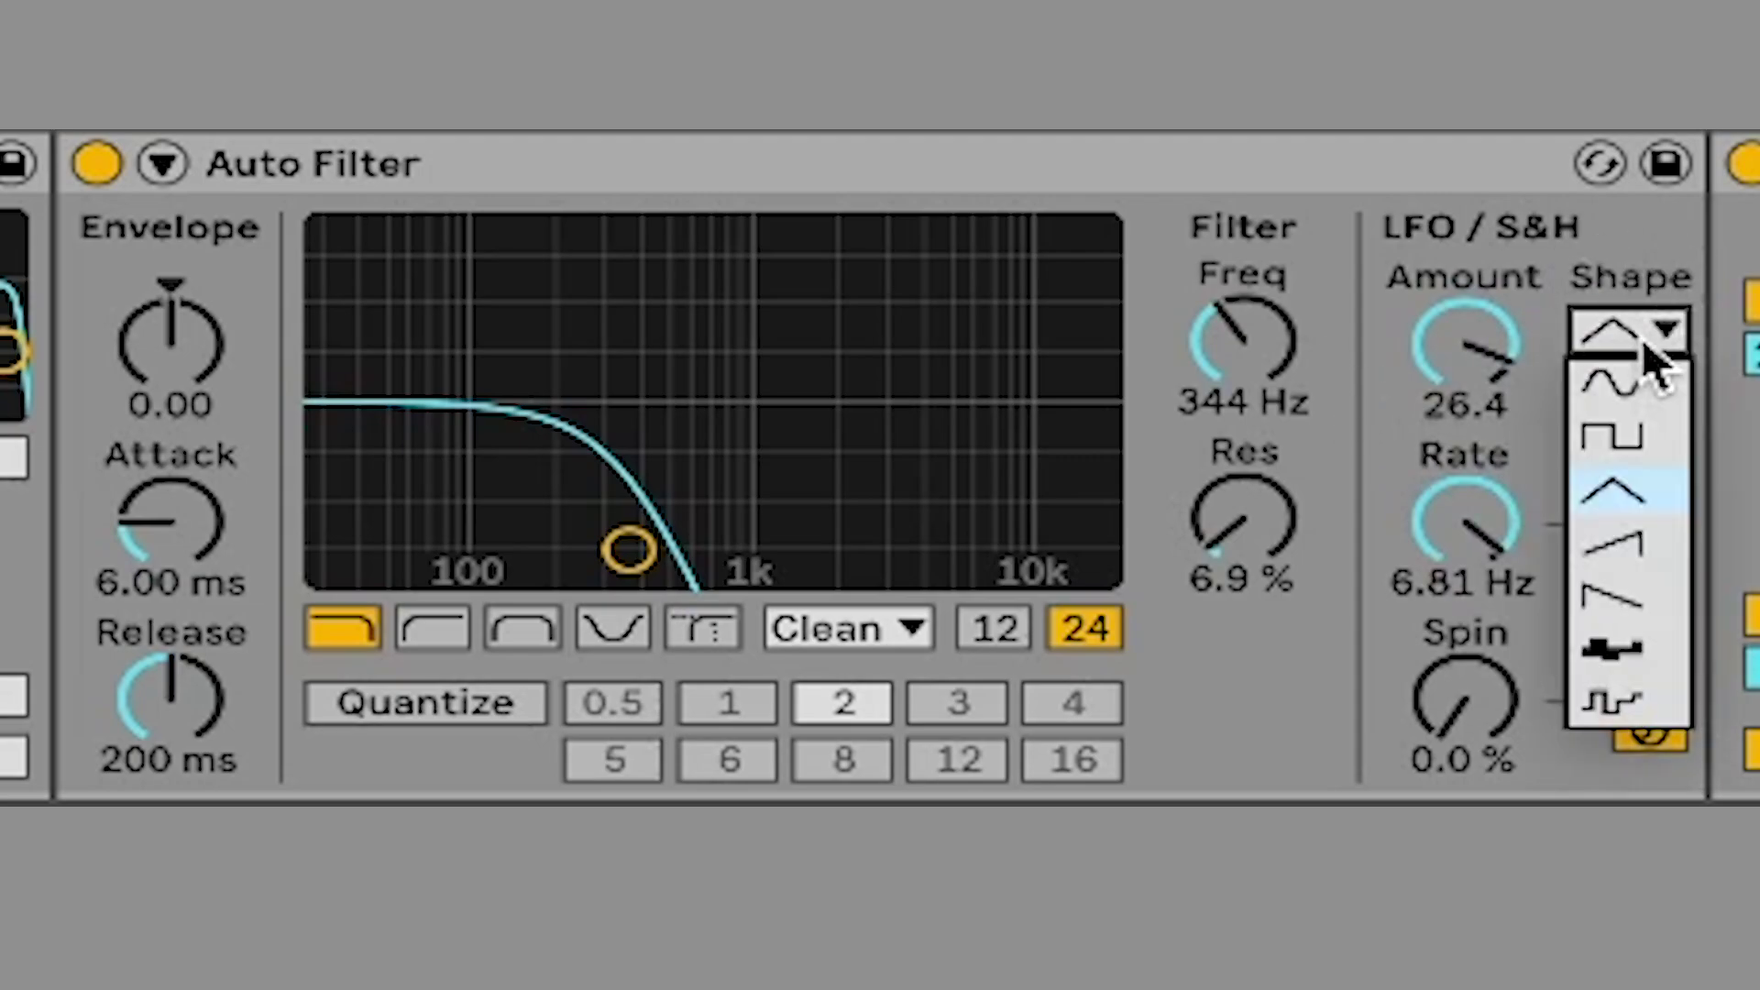
pyautogui.click(1654, 650)
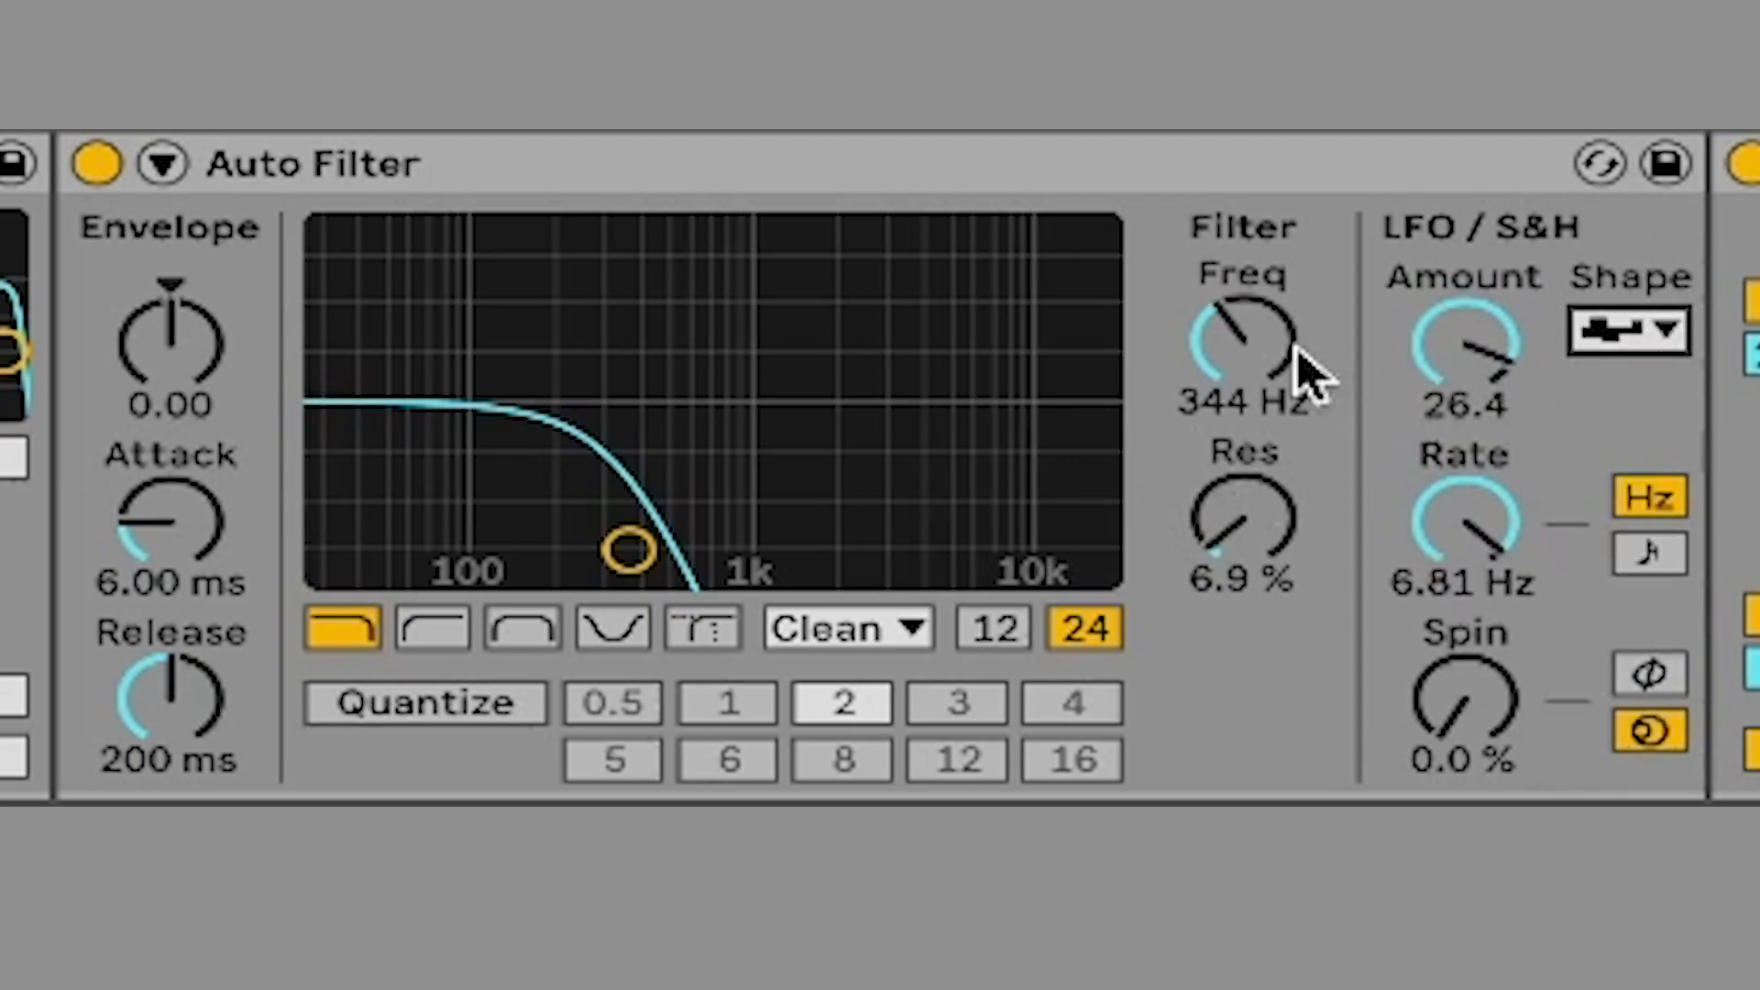
pyautogui.moveTo(1296, 361); pyautogui.dragTo(1296, 279)
pyautogui.moveTo(1464, 346); pyautogui.dragTo(1464, 322)
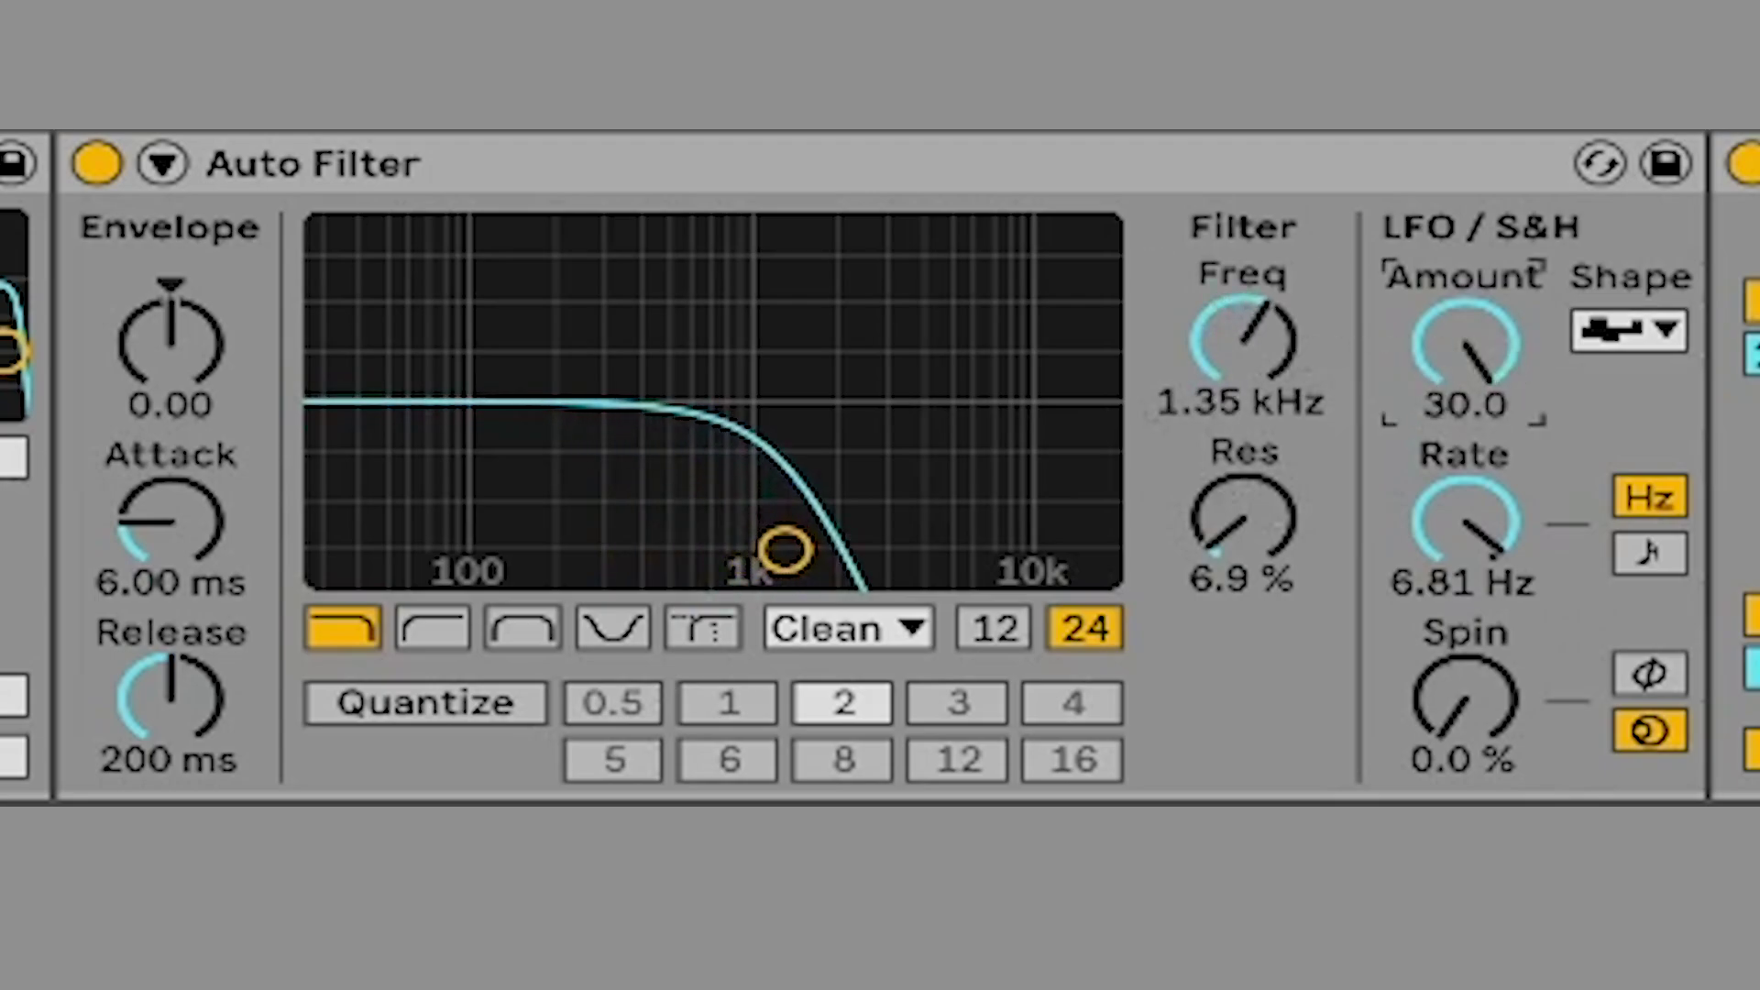
# Make the LFO a sine wave in phase mode with phase around 154°
pyautogui.moveTo(1464, 521)
pyautogui.mouseDown()
pyautogui.moveTo(1465, 549)
pyautogui.moveTo(1493, 503)
pyautogui.mouseUp()
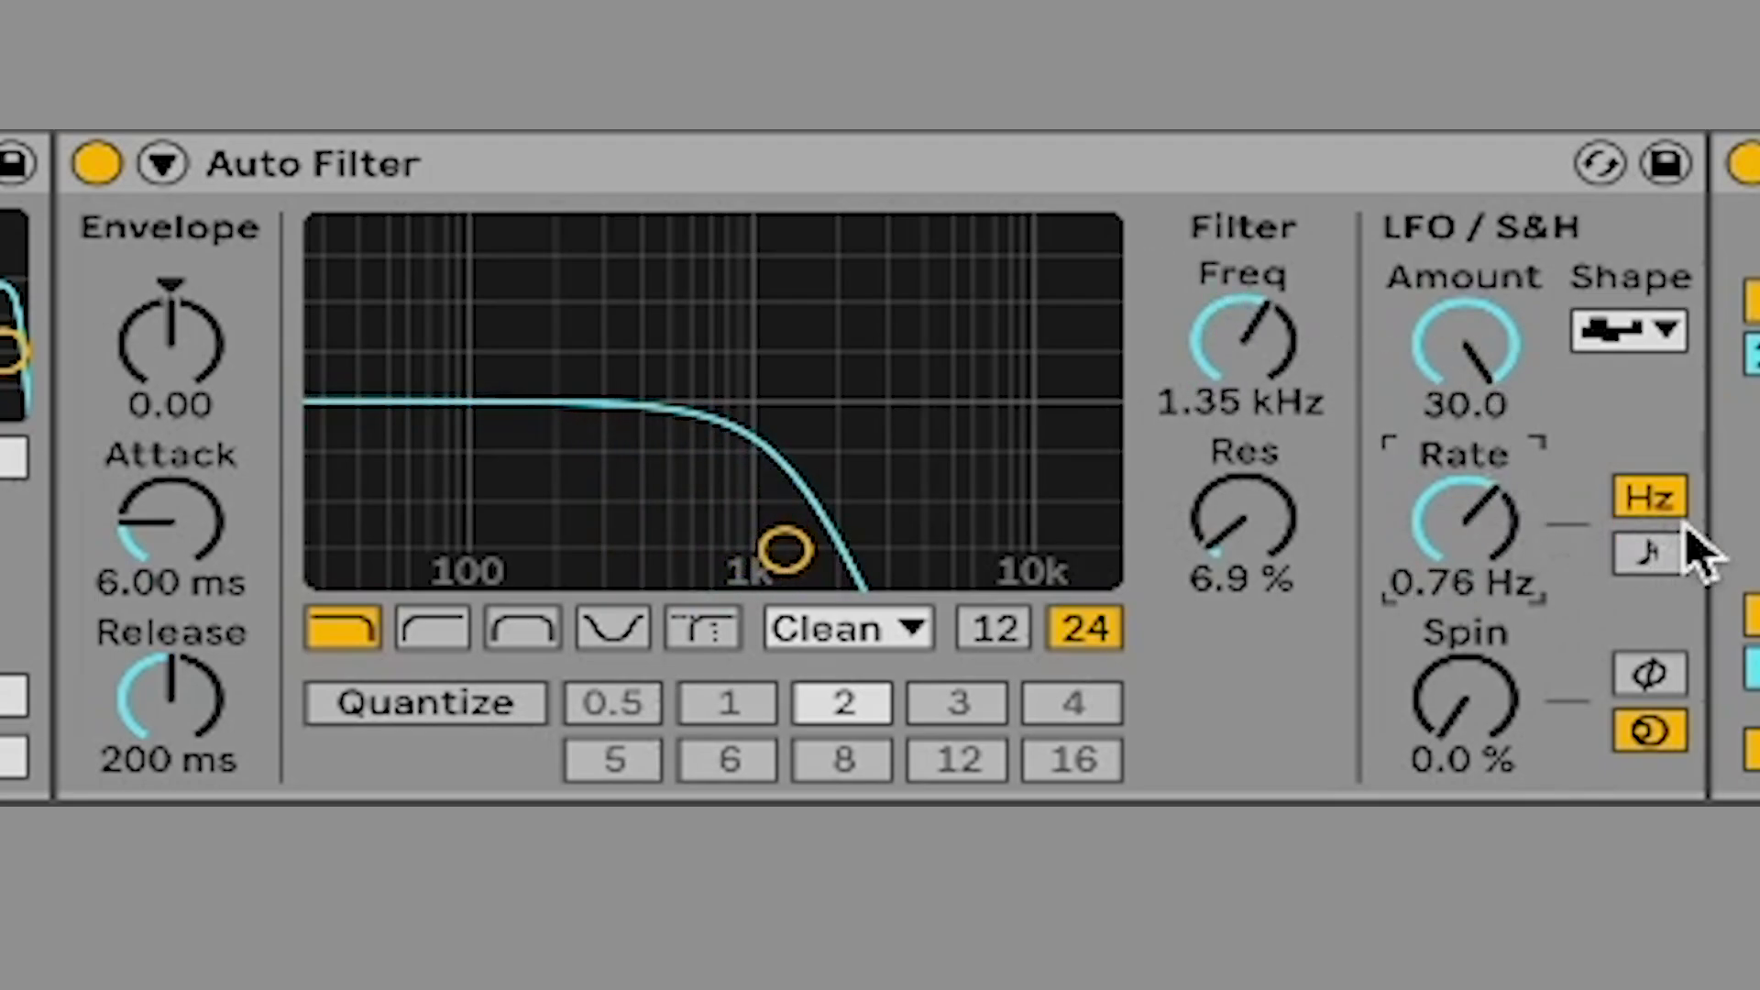
pyautogui.click(1648, 341)
pyautogui.click(1646, 396)
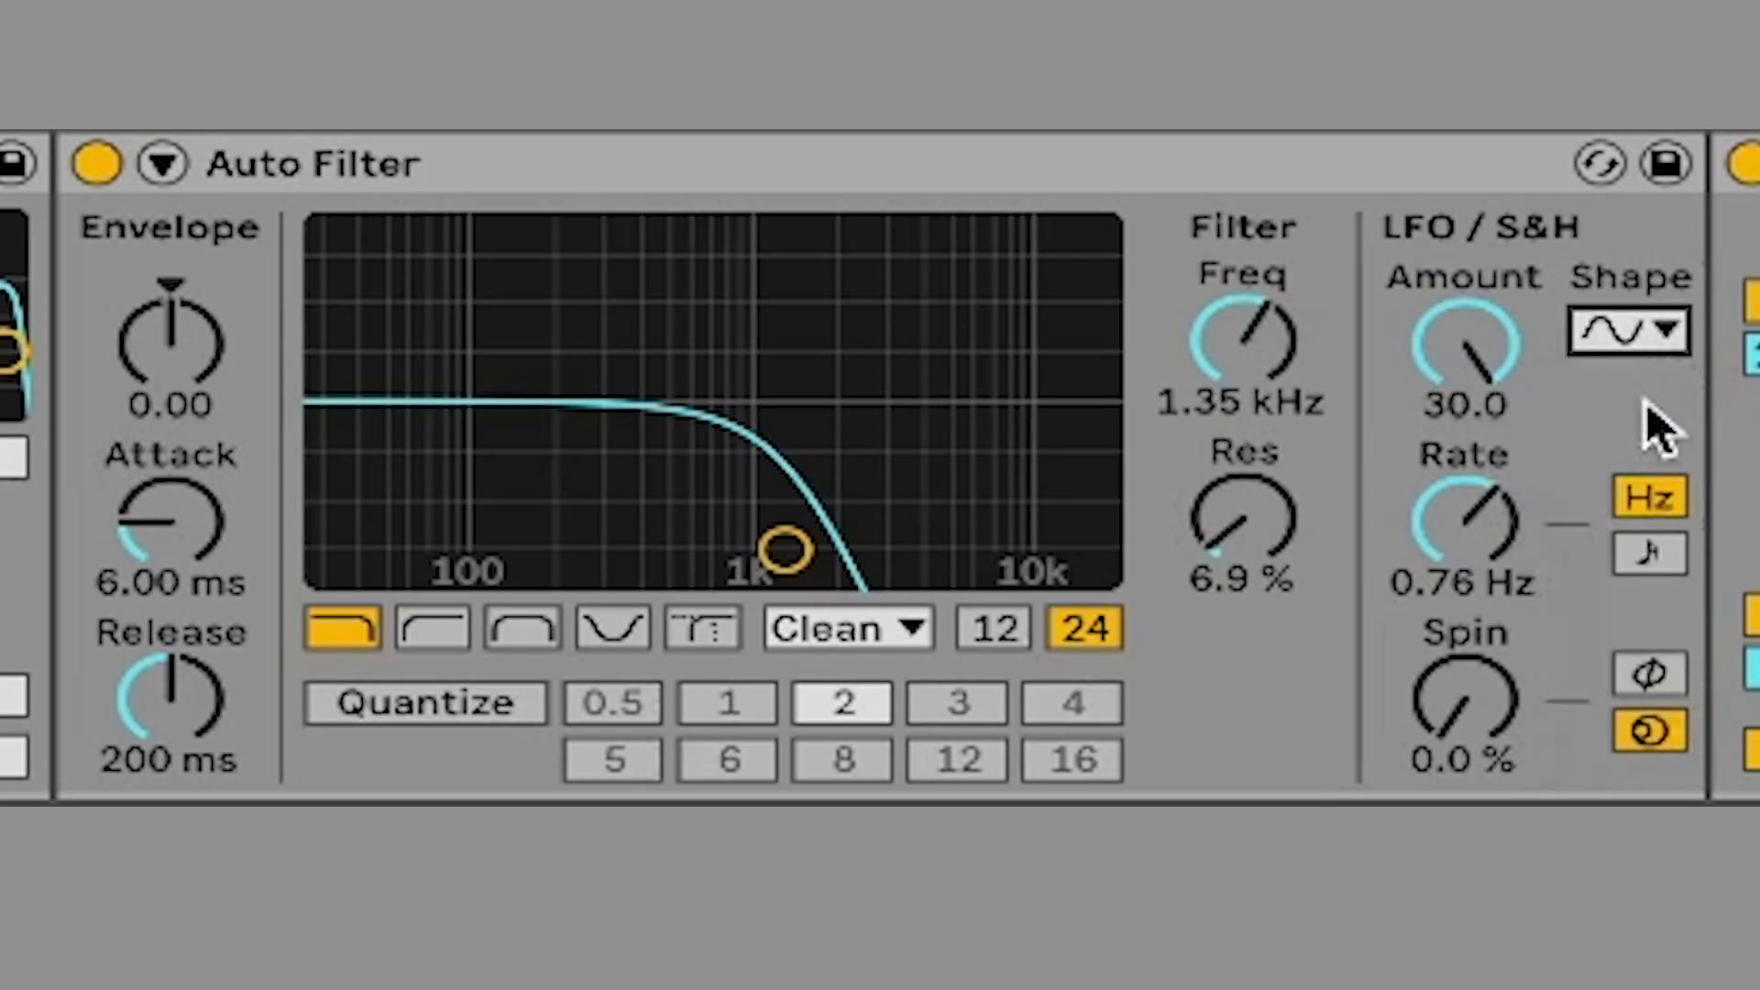
pyautogui.click(1649, 678)
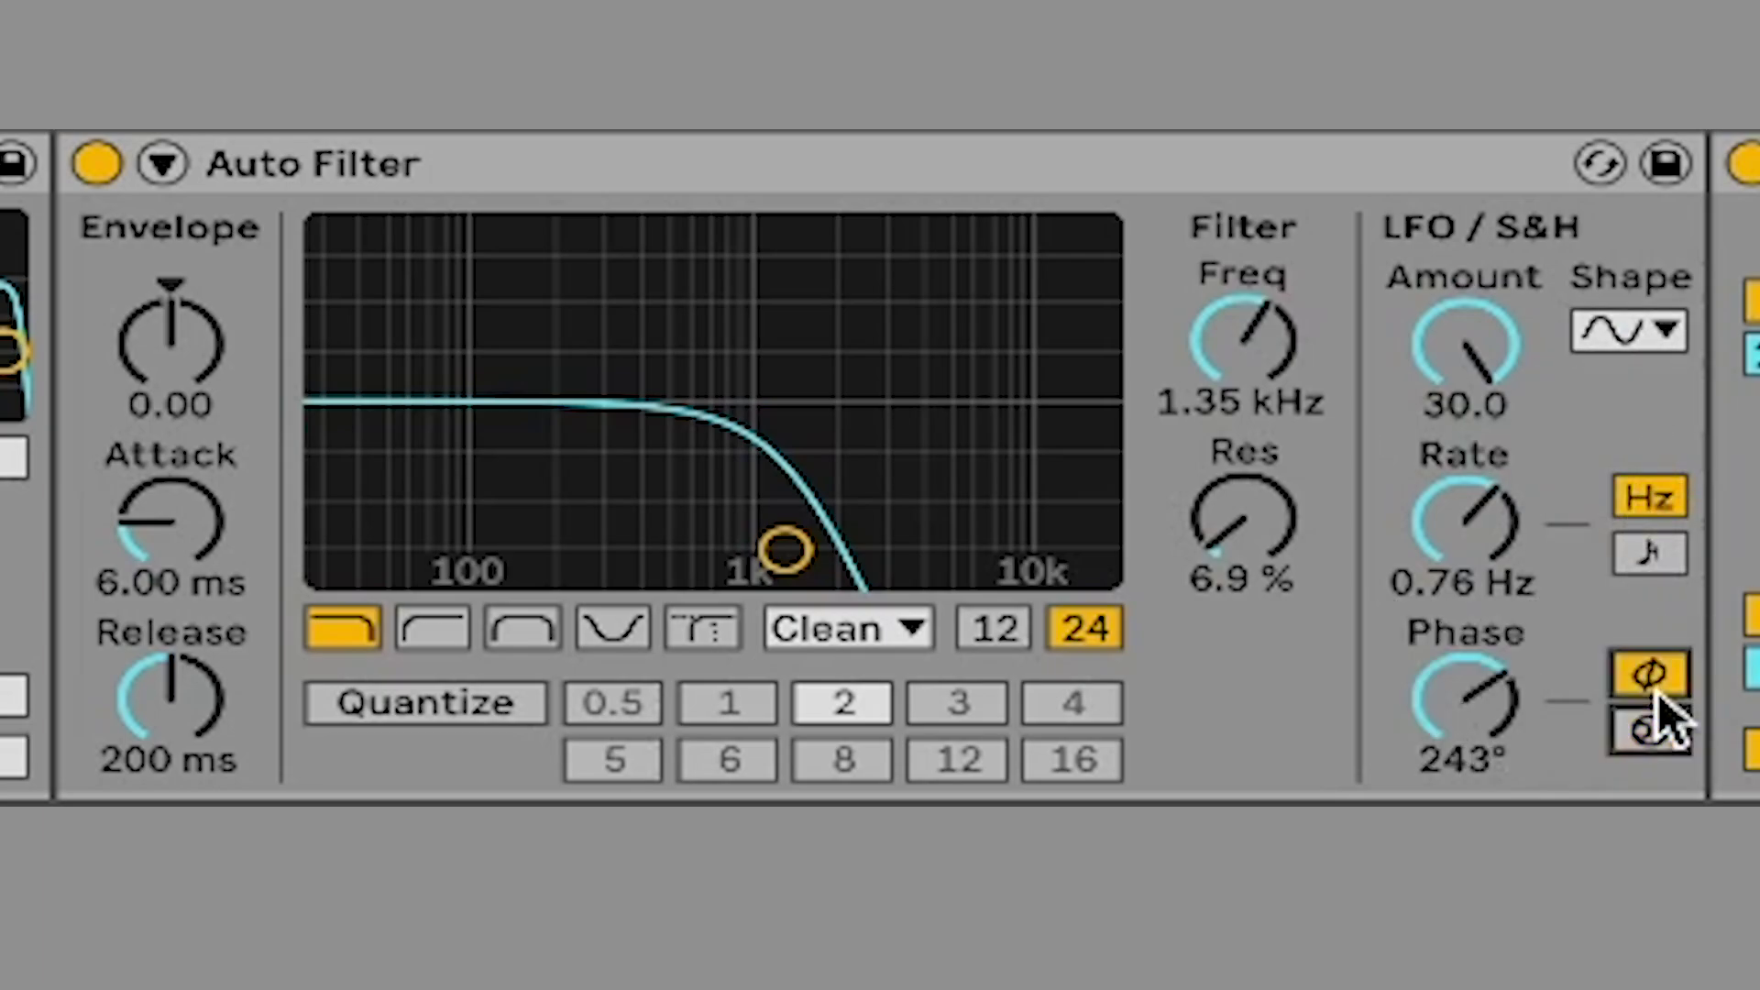
pyautogui.moveTo(1512, 700); pyautogui.dragTo(1465, 665)
# Set phase to 169°, sync the LFO rate to 1/16 and turn offset up to 123°
pyautogui.moveTo(1461, 511); pyautogui.dragTo(1461, 541)
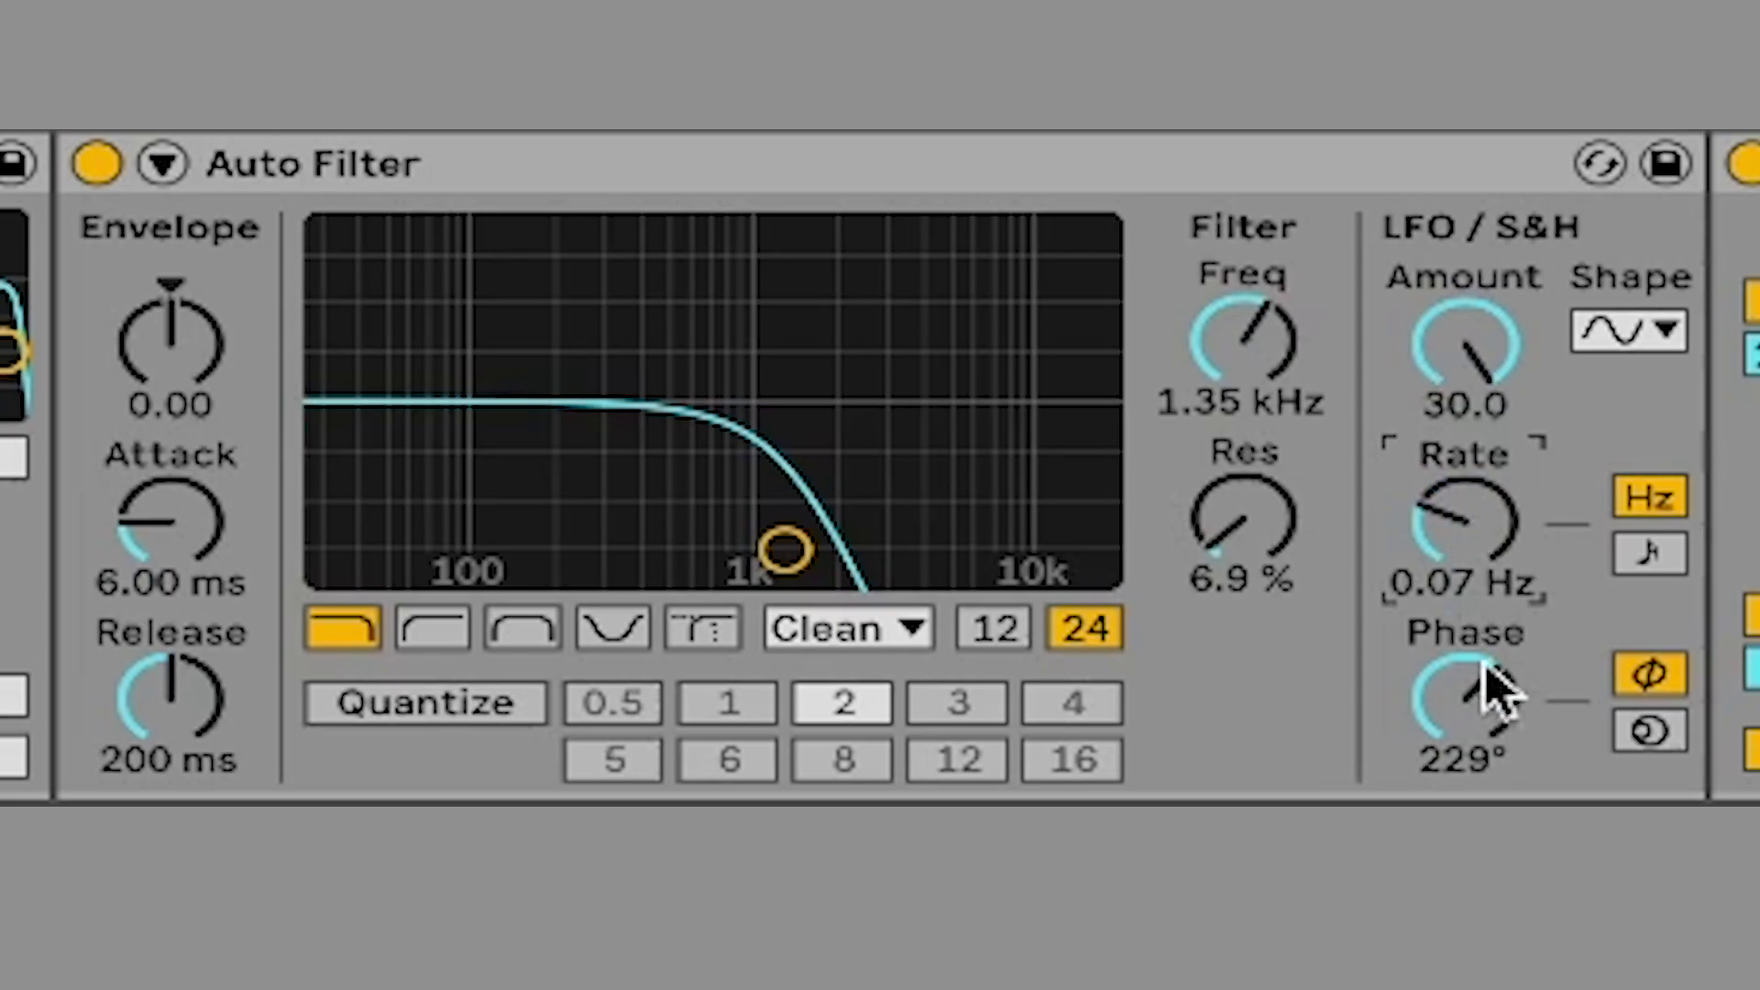
pyautogui.moveTo(1485, 691)
pyautogui.mouseDown()
pyautogui.moveTo(1484, 728)
pyautogui.moveTo(1465, 671)
pyautogui.mouseUp()
pyautogui.click(1654, 728)
pyautogui.click(1651, 555)
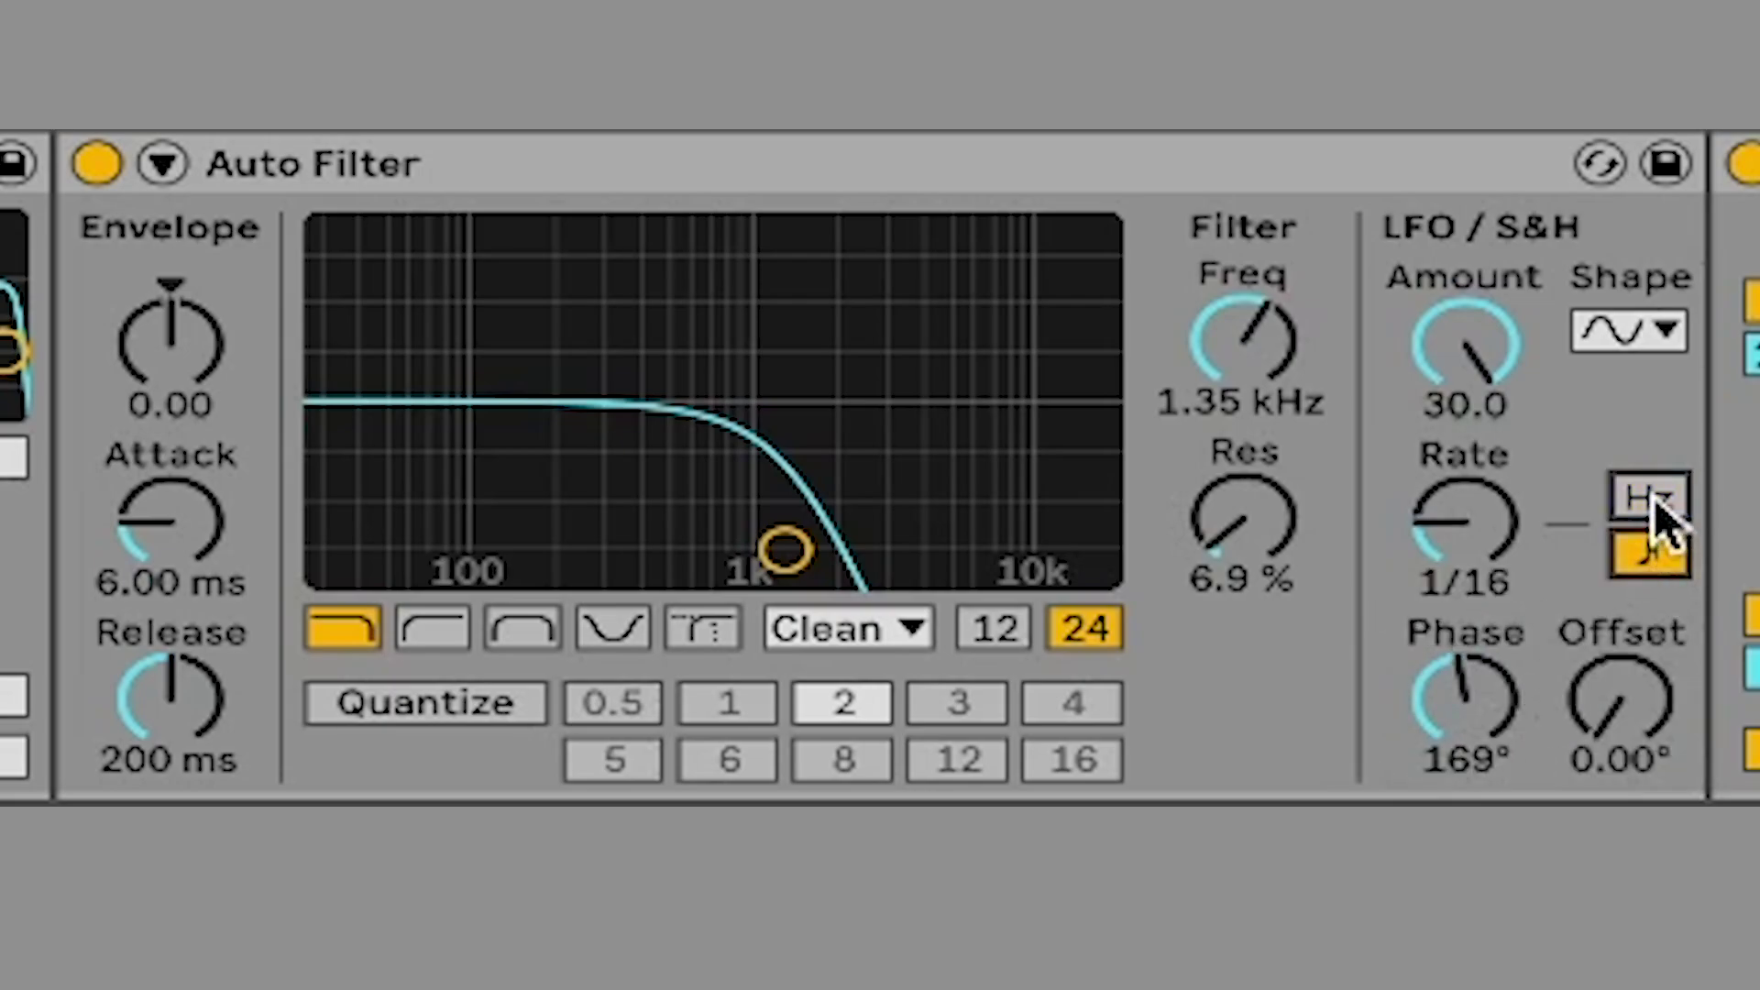
pyautogui.moveTo(1640, 701)
pyautogui.mouseDown()
pyautogui.moveTo(1640, 673)
pyautogui.moveTo(1628, 694)
pyautogui.mouseUp()
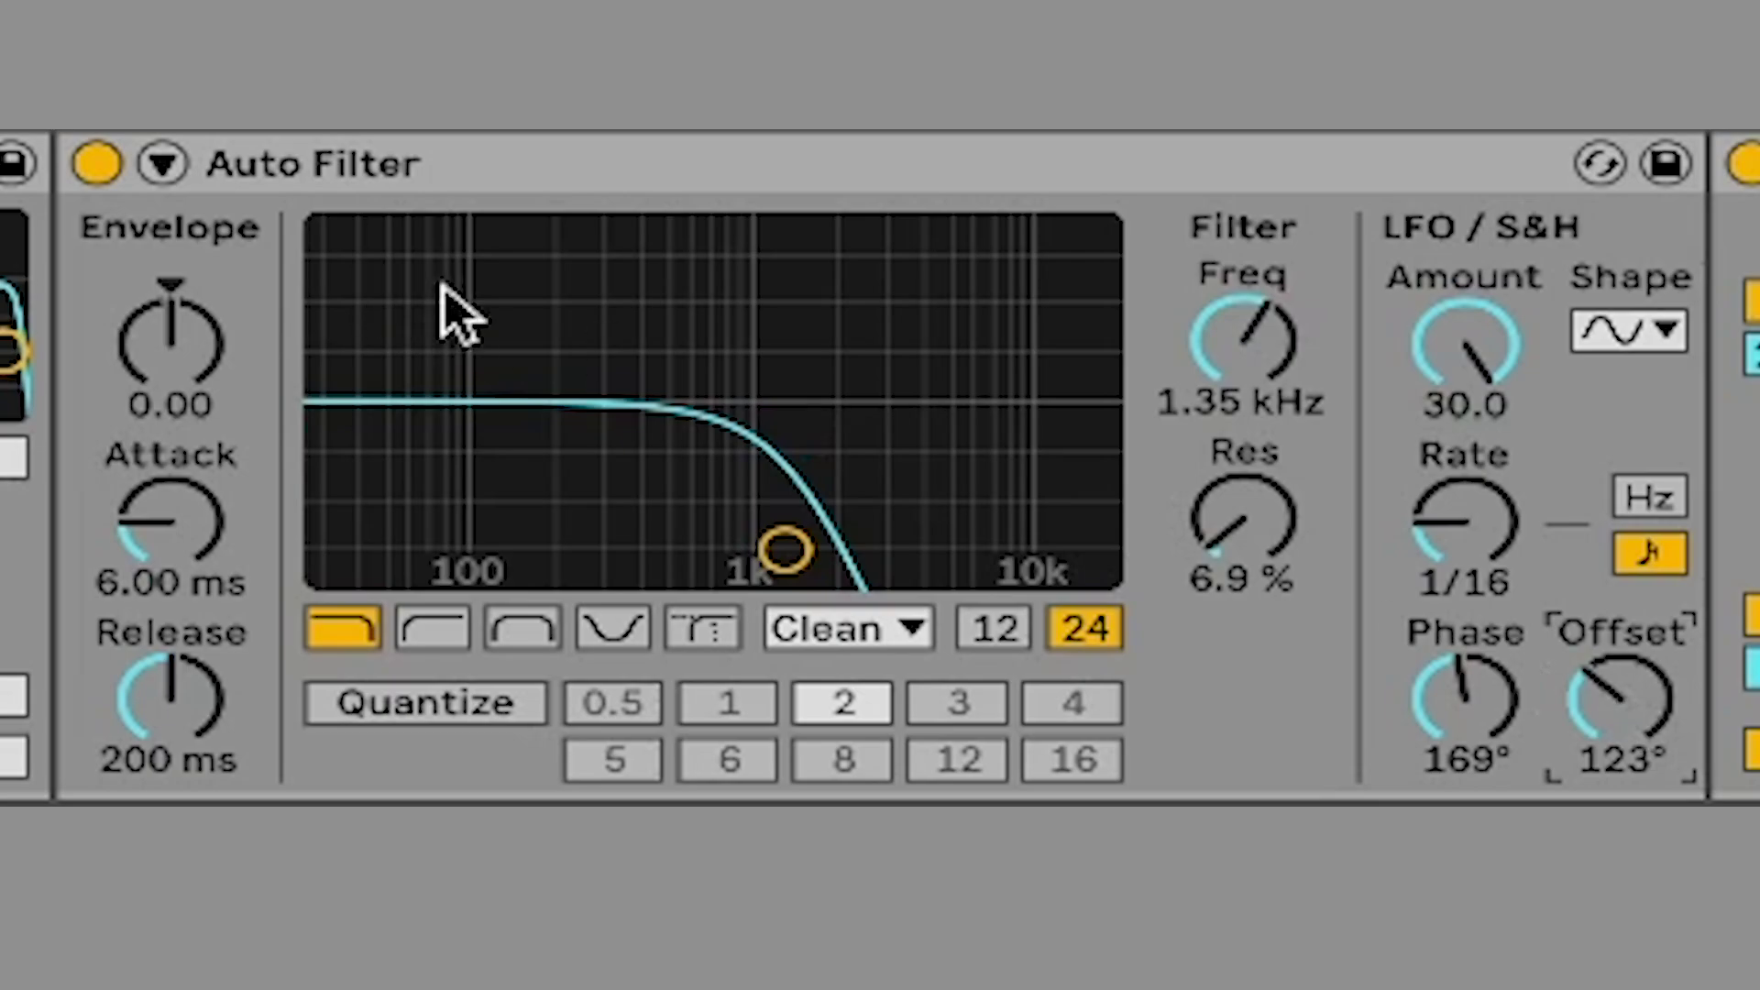
# Reset LFO phase to 180° and offset to 0°, and set a free rate of 0.08 Hz
pyautogui.click(1508, 708)
pyautogui.press('Delete')
pyautogui.click(1620, 698)
pyautogui.press('Delete')
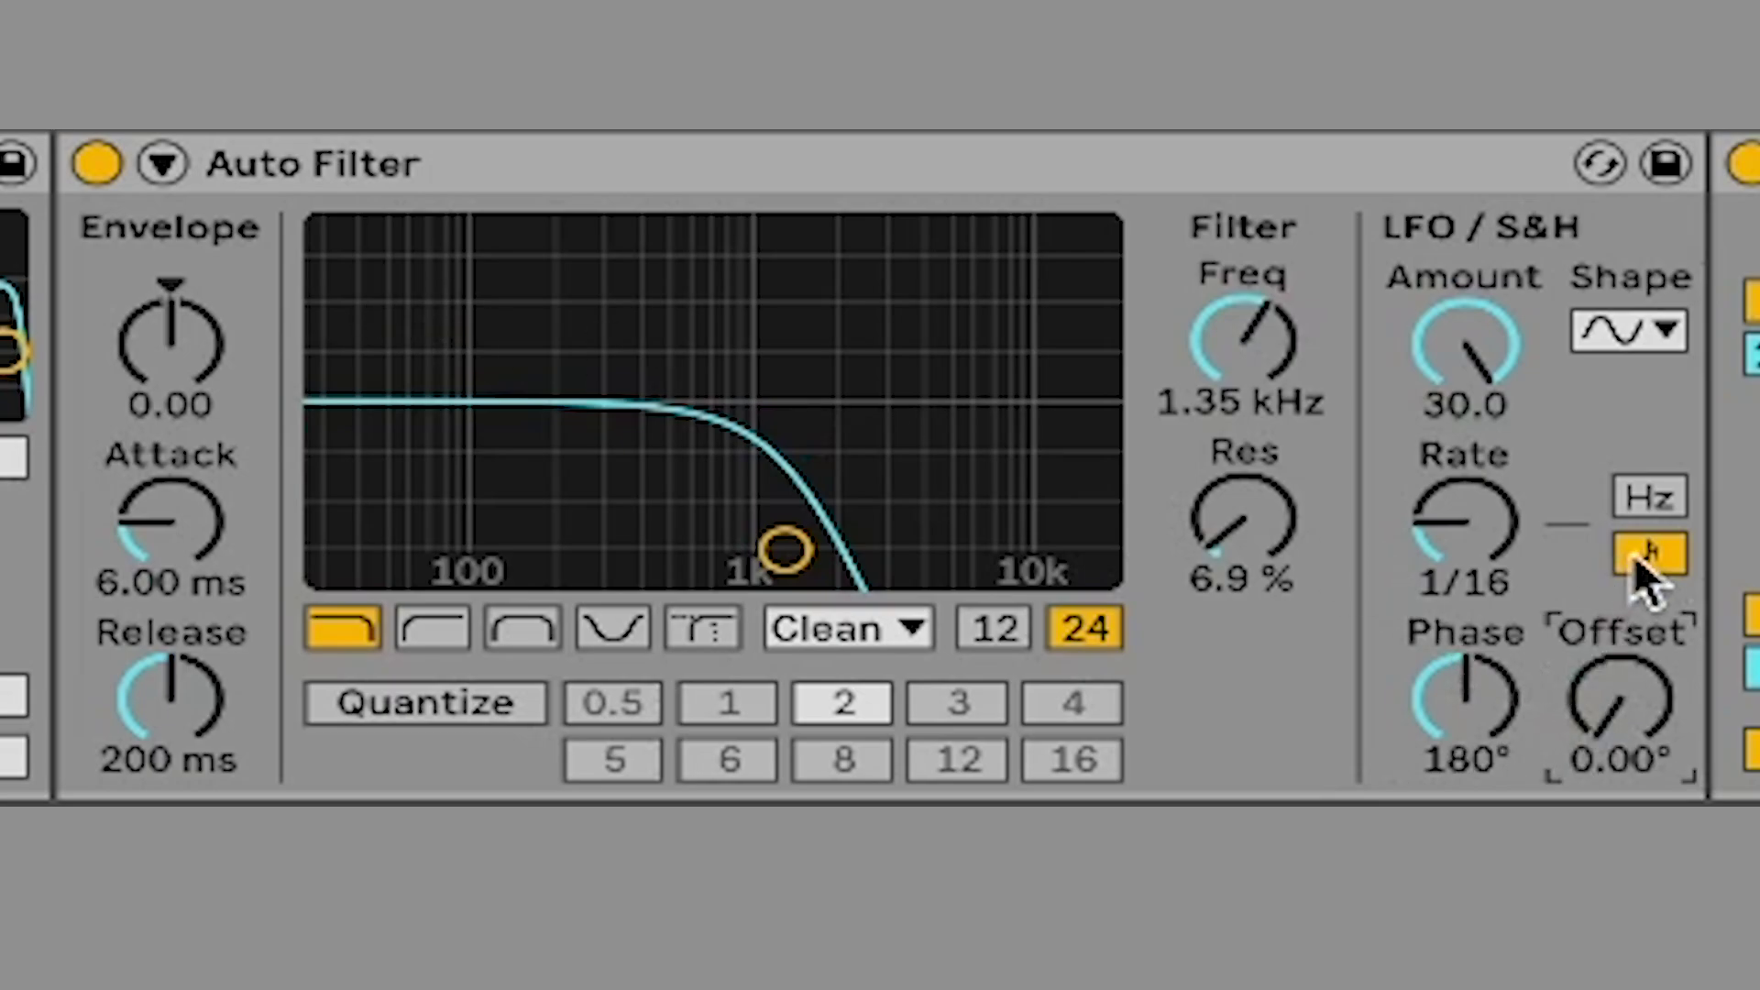
pyautogui.click(1648, 498)
pyautogui.moveTo(1516, 536); pyautogui.dragTo(1517, 531)
# Set the envelope amount to 60.5 and attack to 4.13 ms
pyautogui.moveTo(188, 356)
pyautogui.mouseDown()
pyautogui.moveTo(188, 309)
pyautogui.moveTo(184, 475)
pyautogui.moveTo(183, 391)
pyautogui.mouseUp()
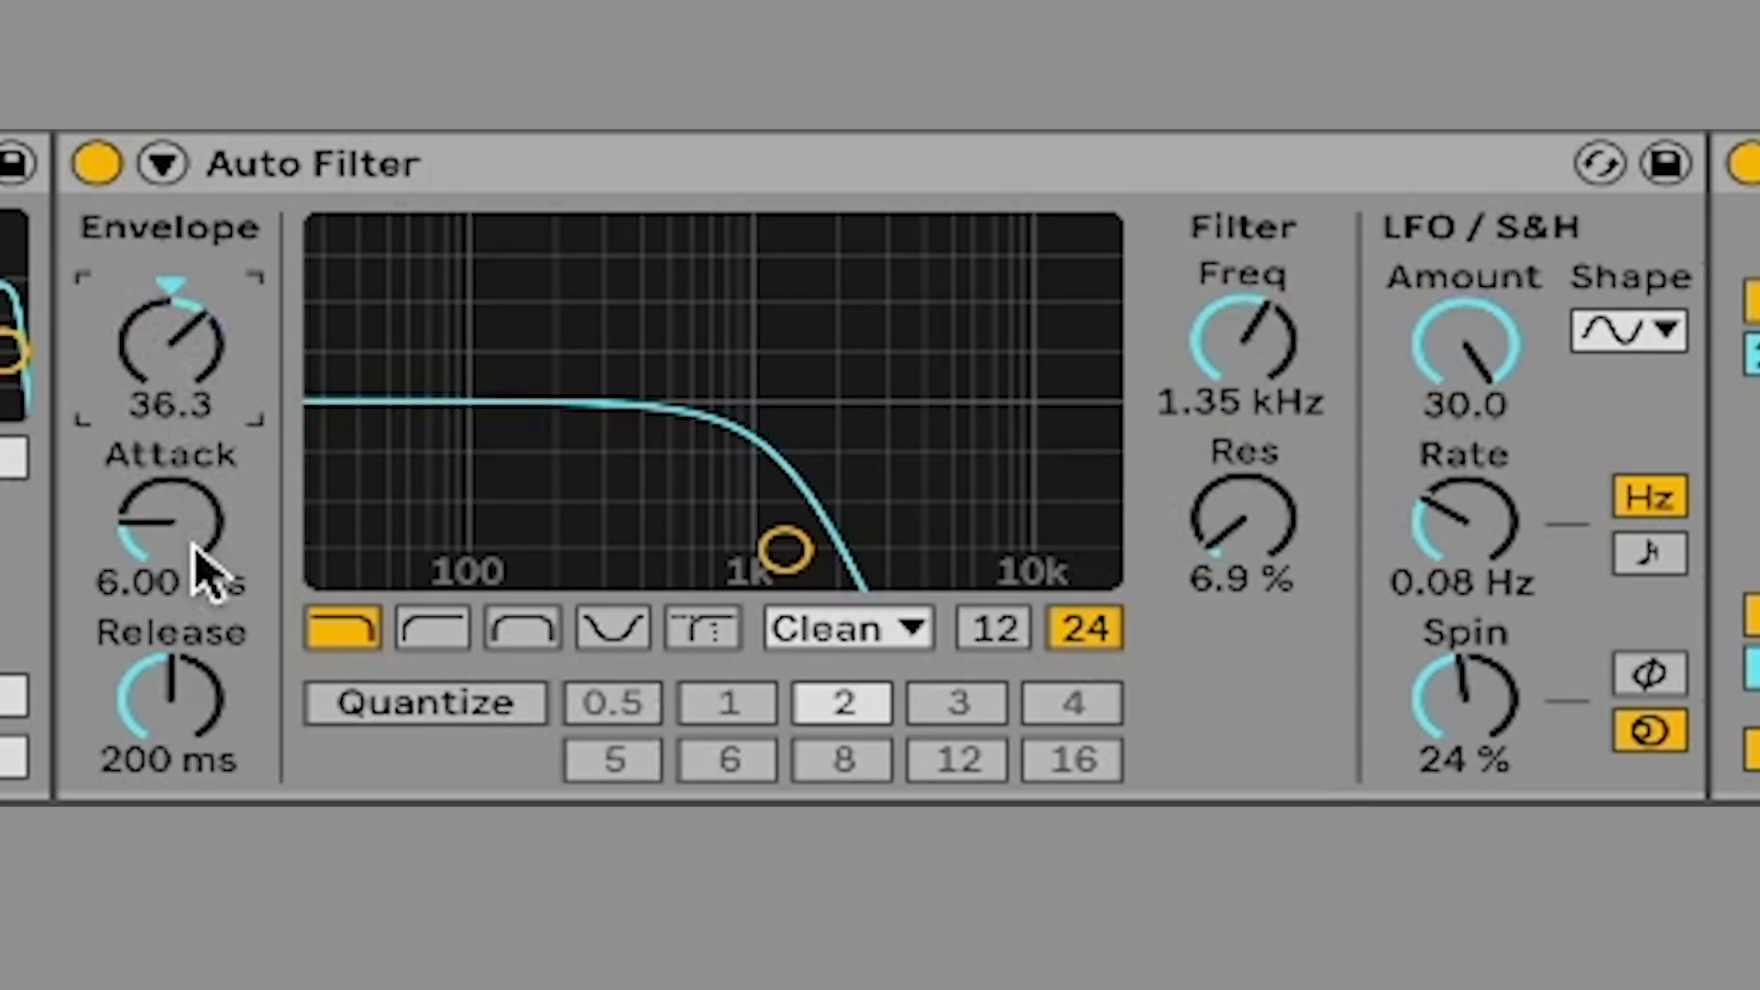
pyautogui.moveTo(196, 561); pyautogui.dragTo(194, 546)
pyautogui.moveTo(170, 696); pyautogui.dragTo(170, 710)
pyautogui.moveTo(147, 325); pyautogui.dragTo(146, 304)
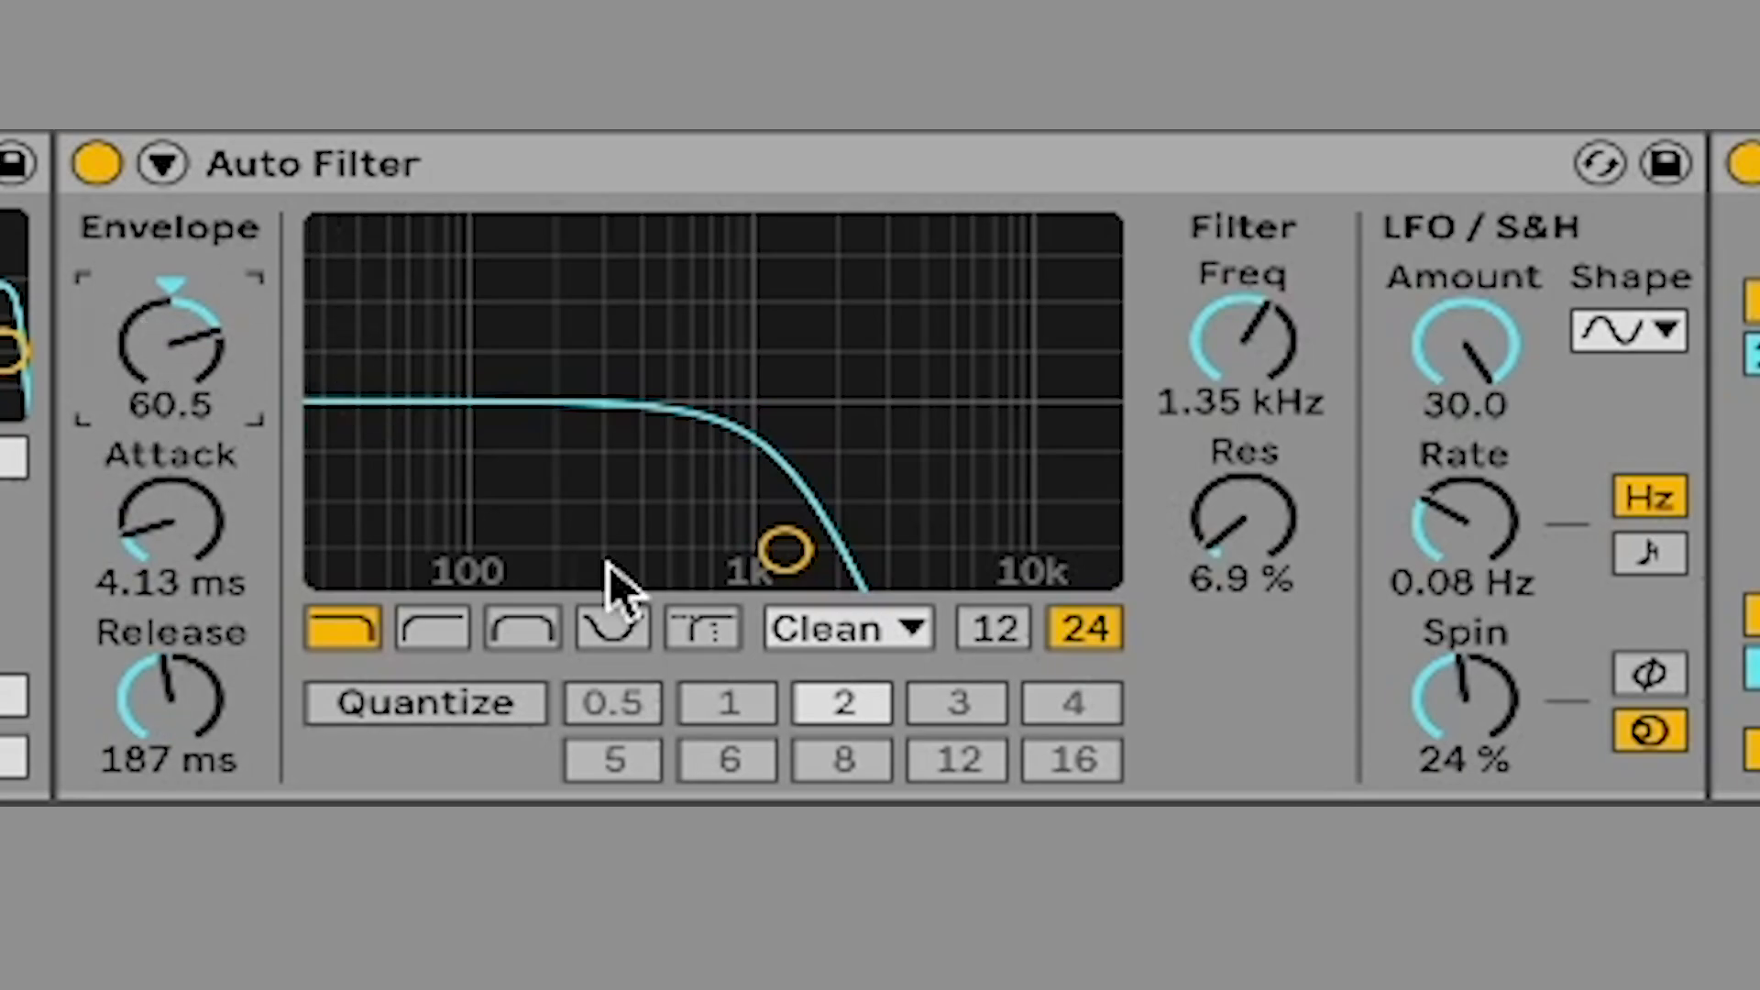
# Enable Quantize, settling on 16 steps after trying 3, 2 and 12, with LFO 0.20 Hz and phase 229°
pyautogui.click(451, 711)
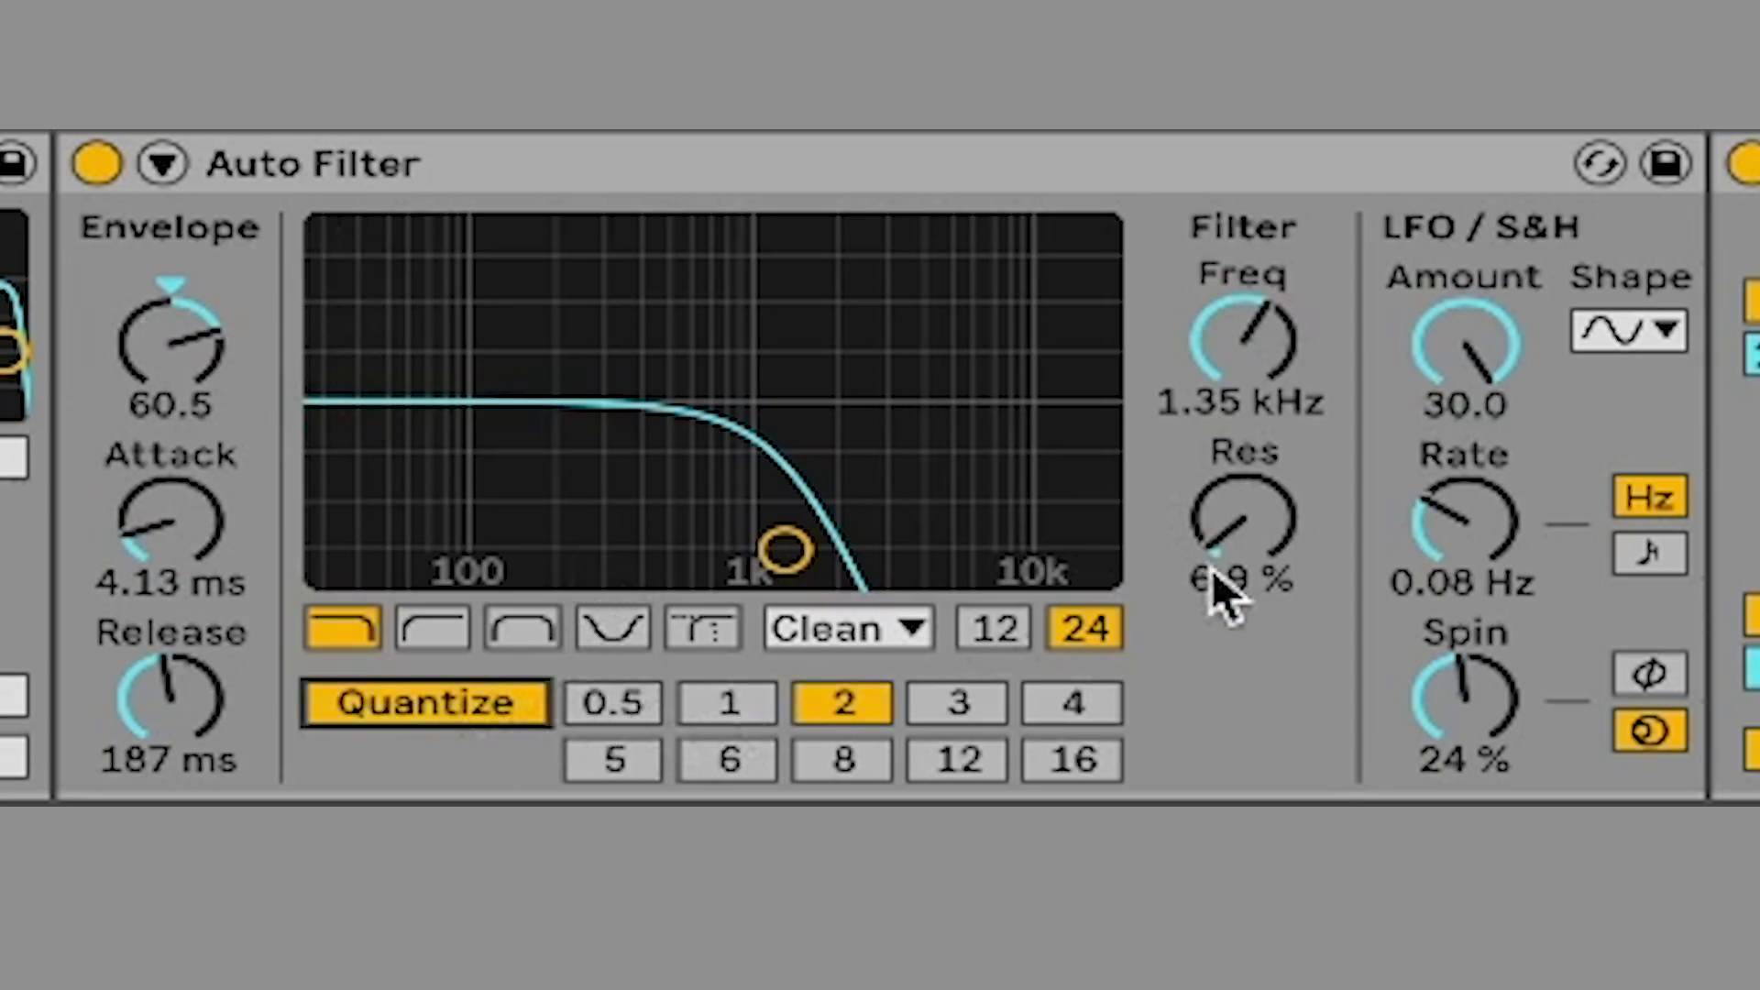
pyautogui.moveTo(1540, 530); pyautogui.dragTo(1540, 504)
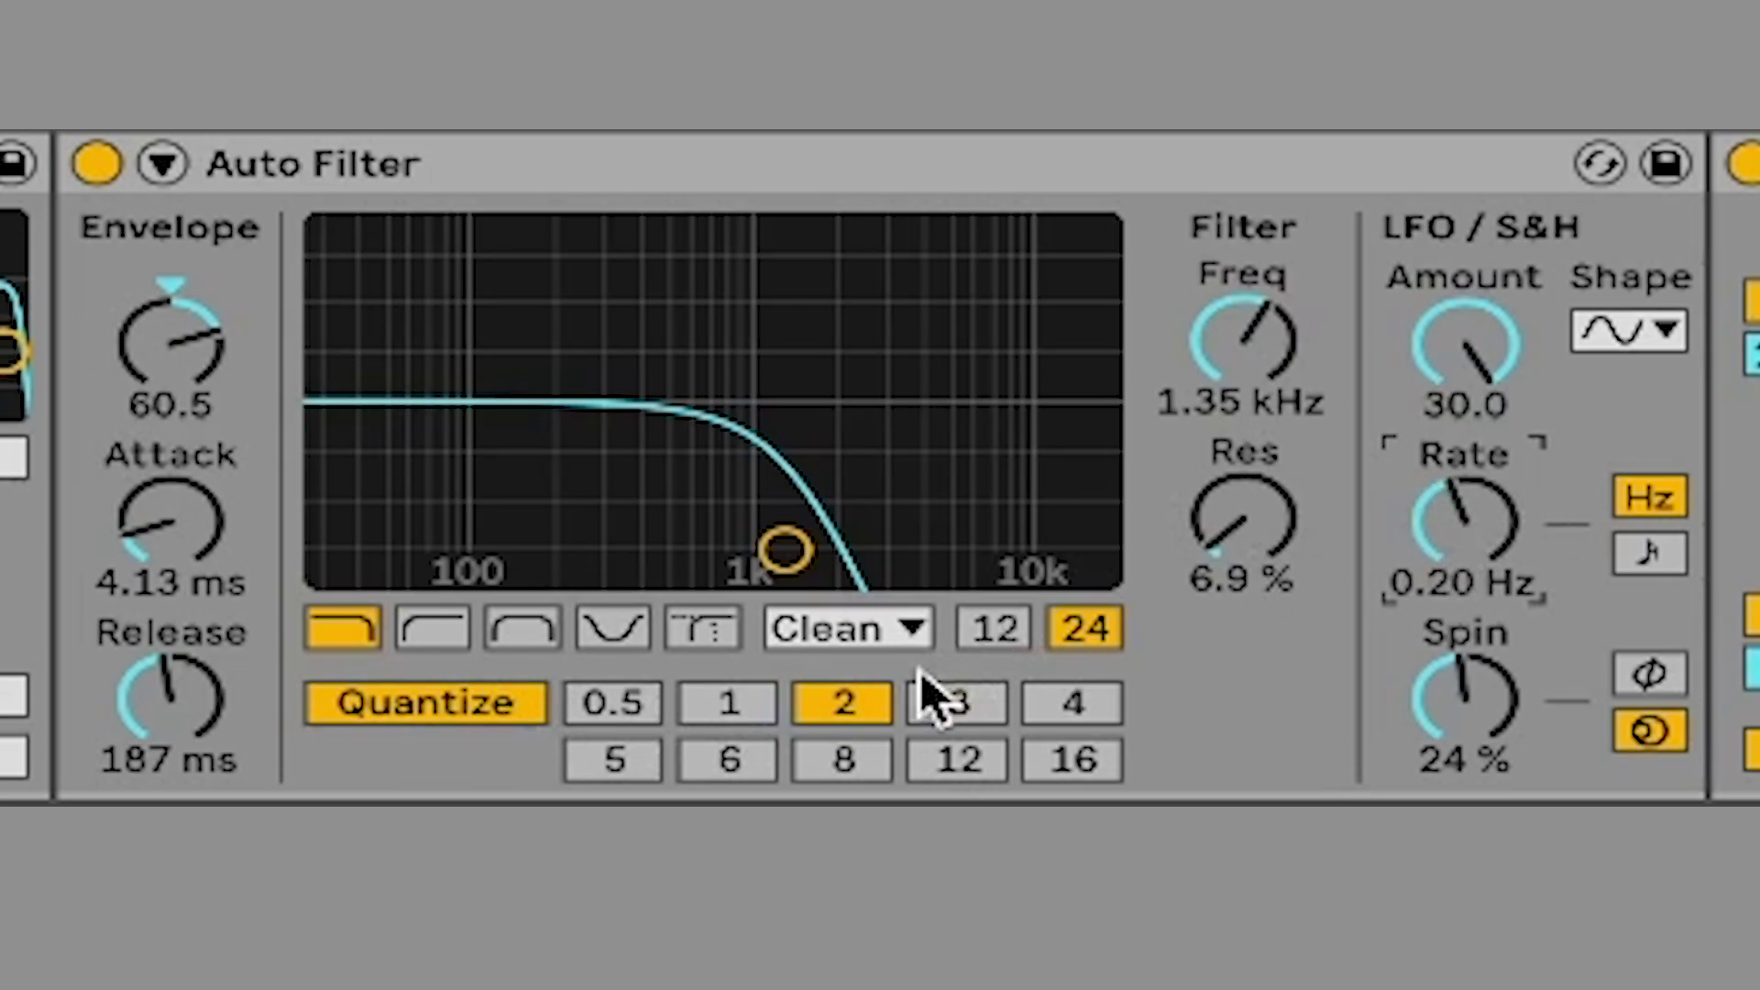
pyautogui.click(962, 707)
pyautogui.click(848, 711)
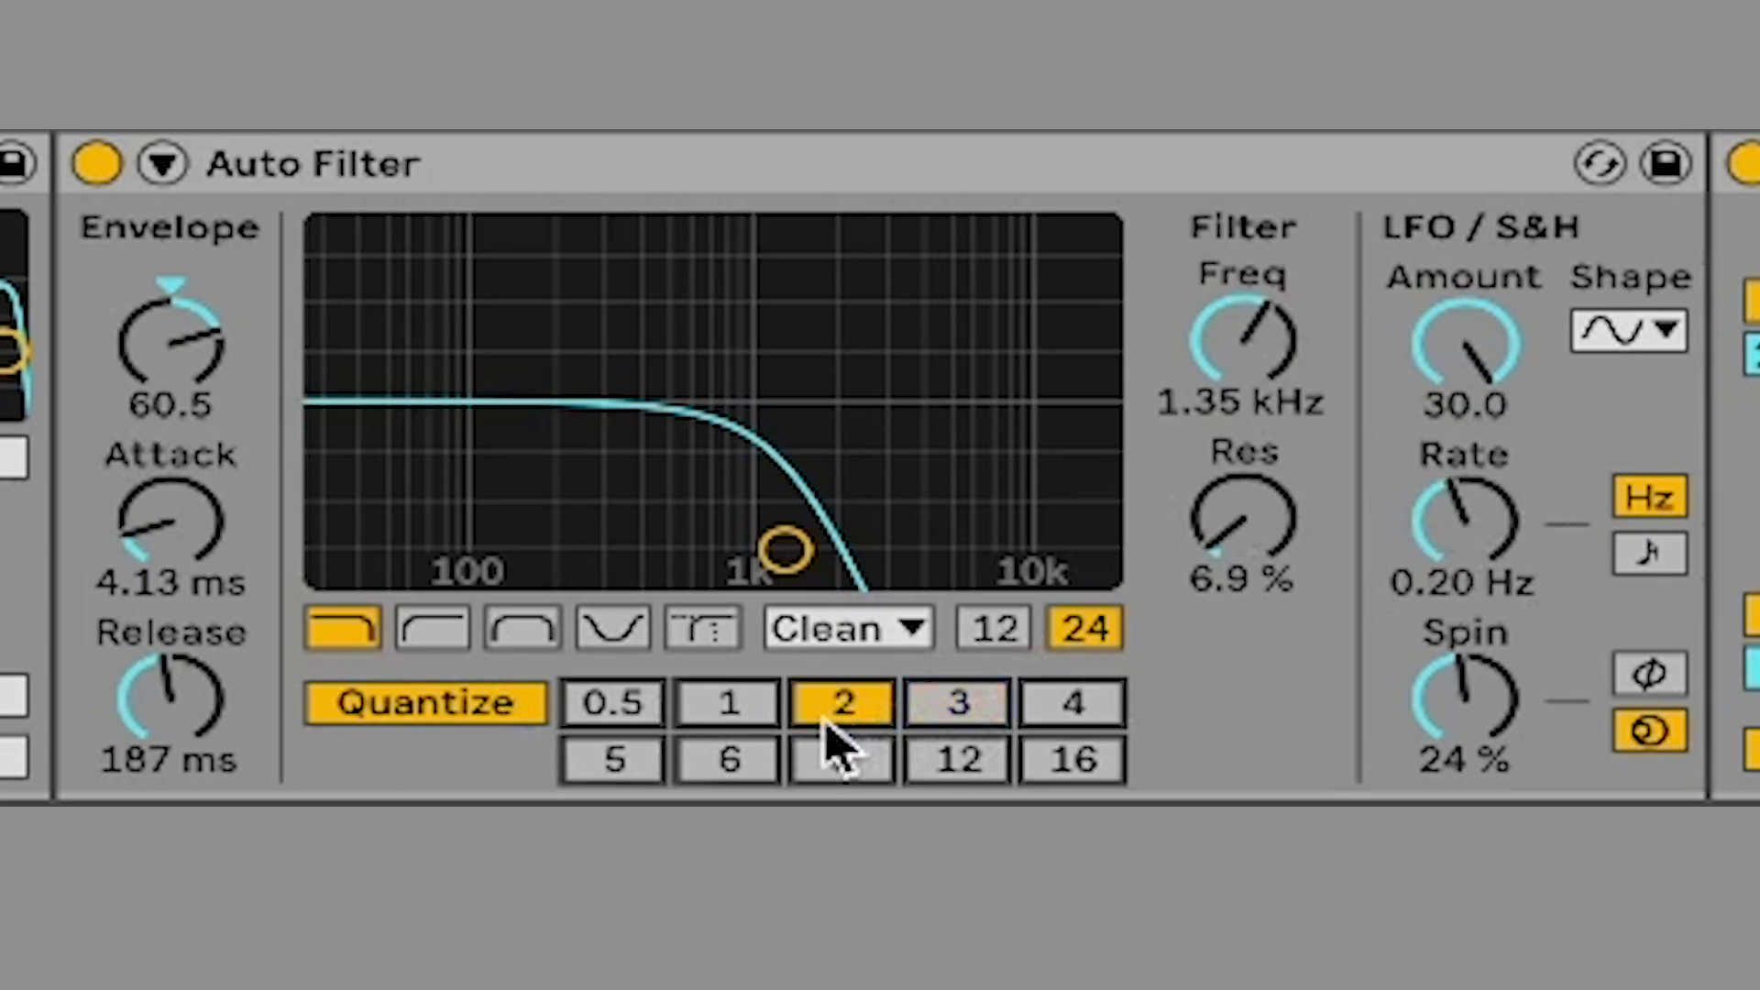
pyautogui.click(992, 770)
pyautogui.click(1066, 770)
pyautogui.click(1655, 682)
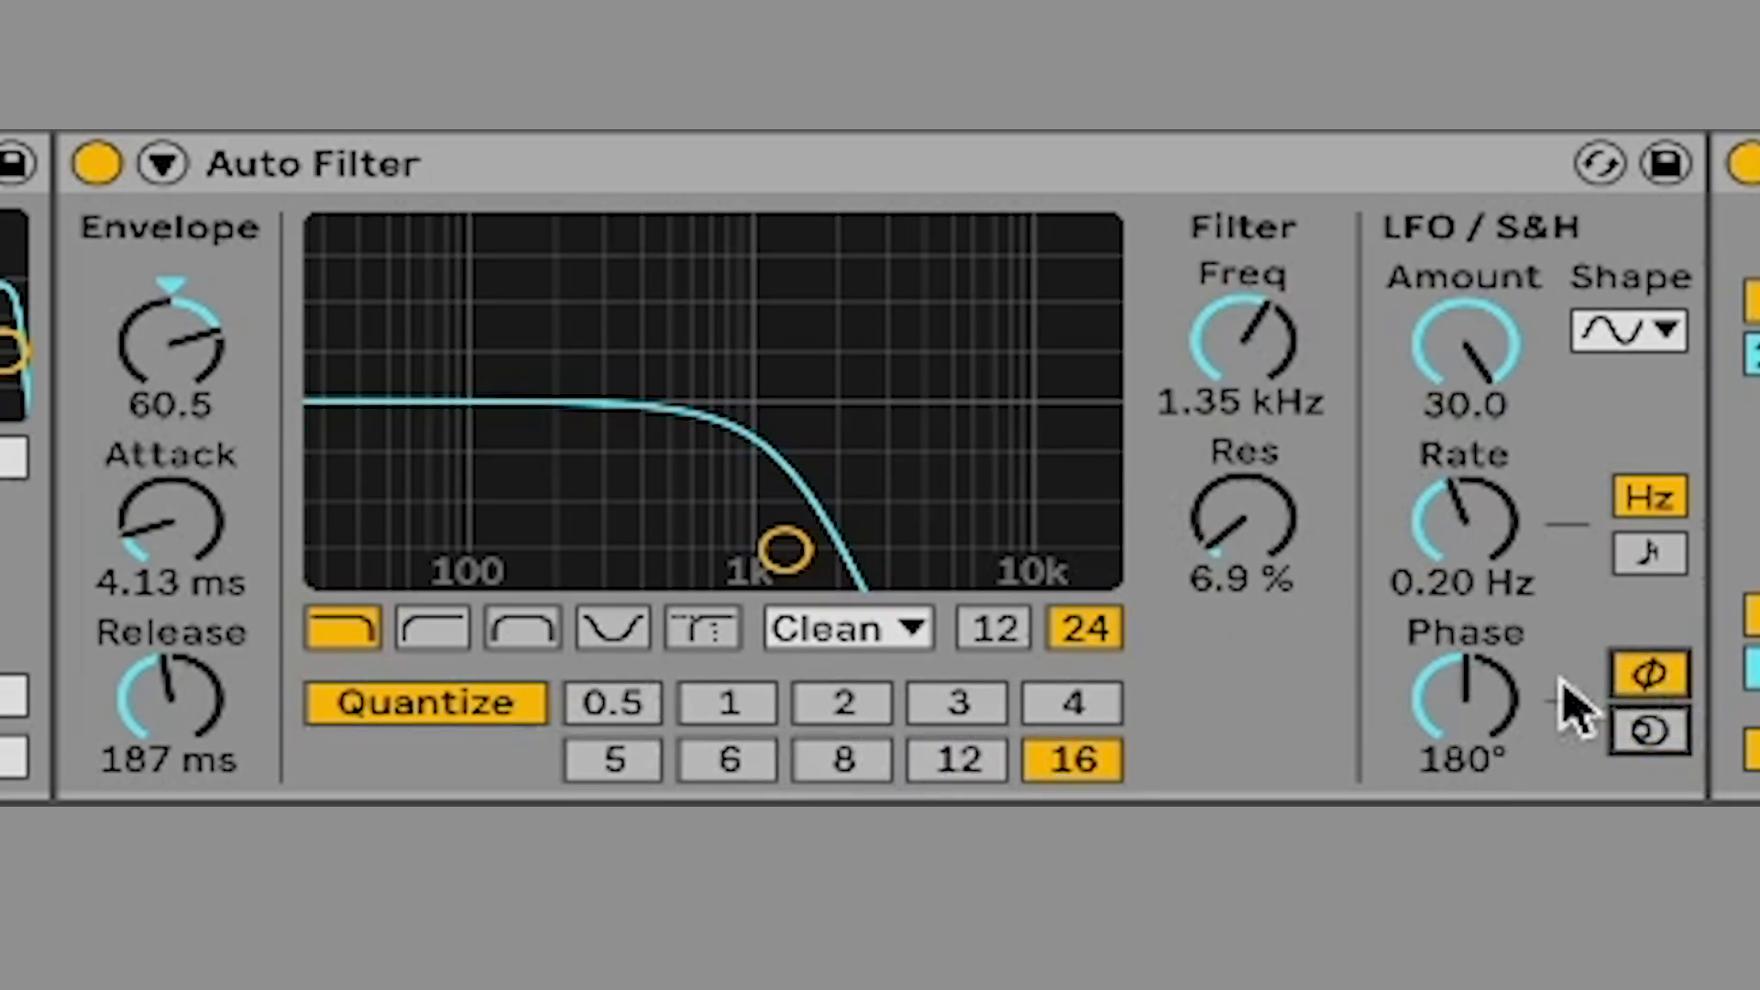
pyautogui.moveTo(1543, 707); pyautogui.dragTo(1476, 710)
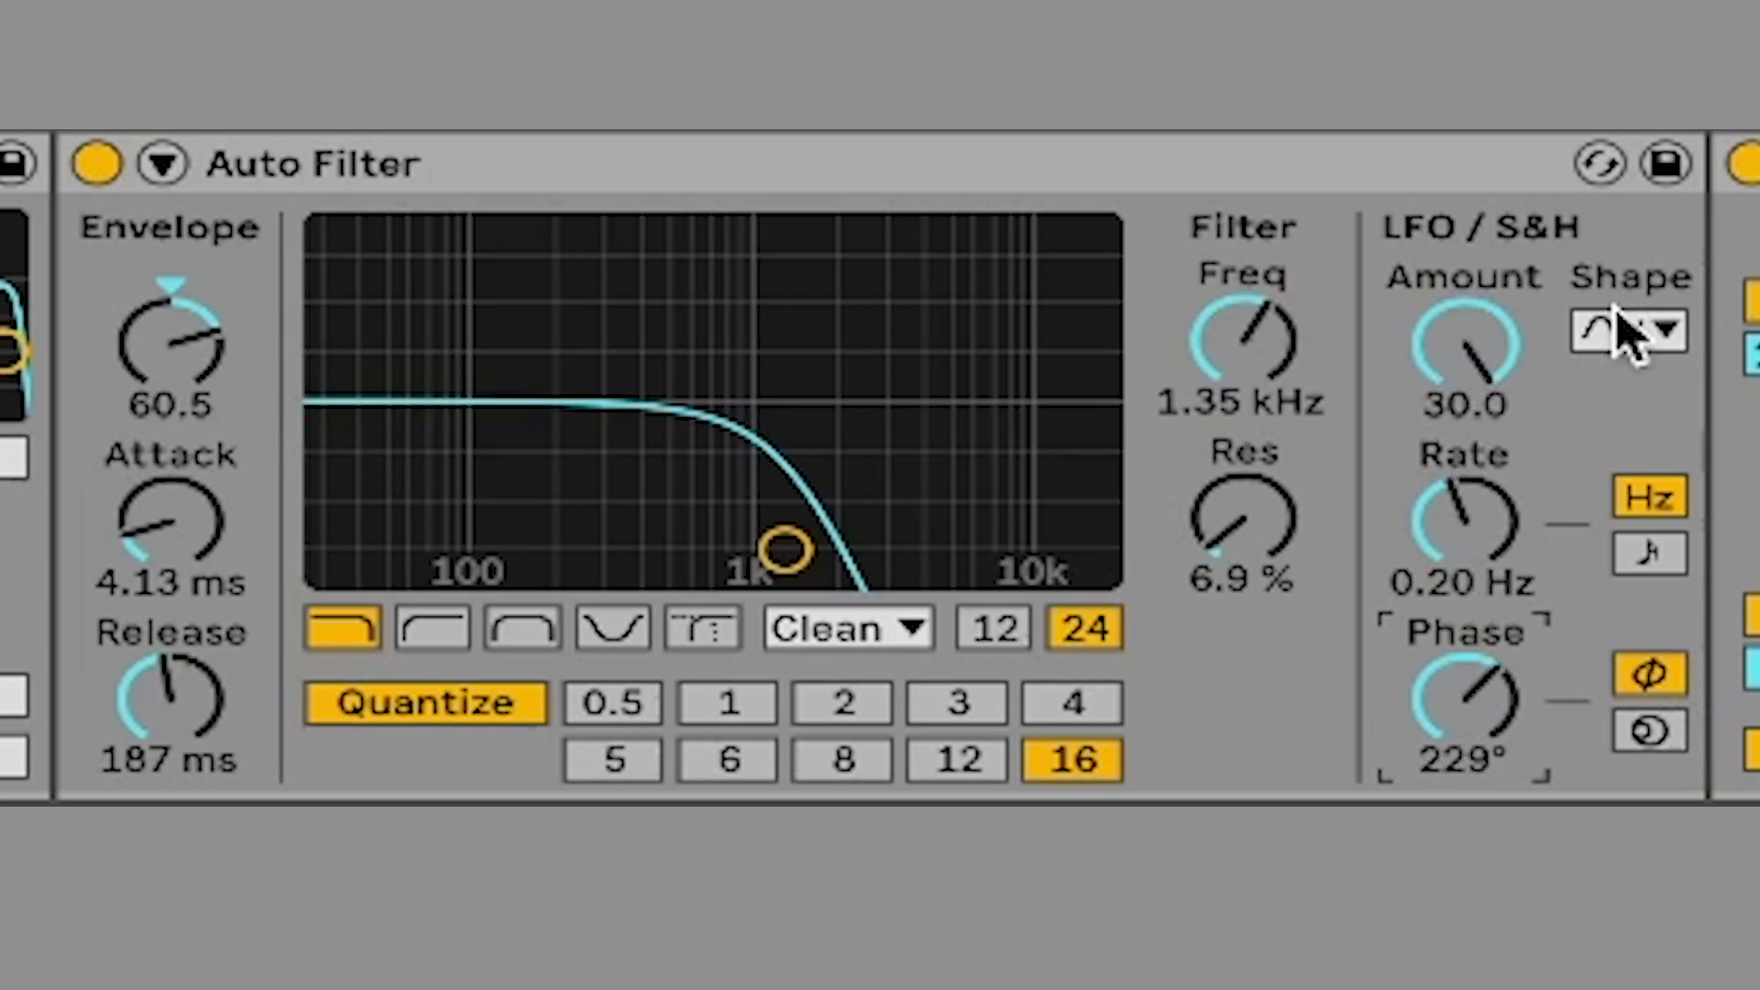
# Expand the sidechain section, switch Sidechain on (No Input), and turn the filter cutoff up to 5.92 kHz
pyautogui.click(162, 163)
pyautogui.click(217, 277)
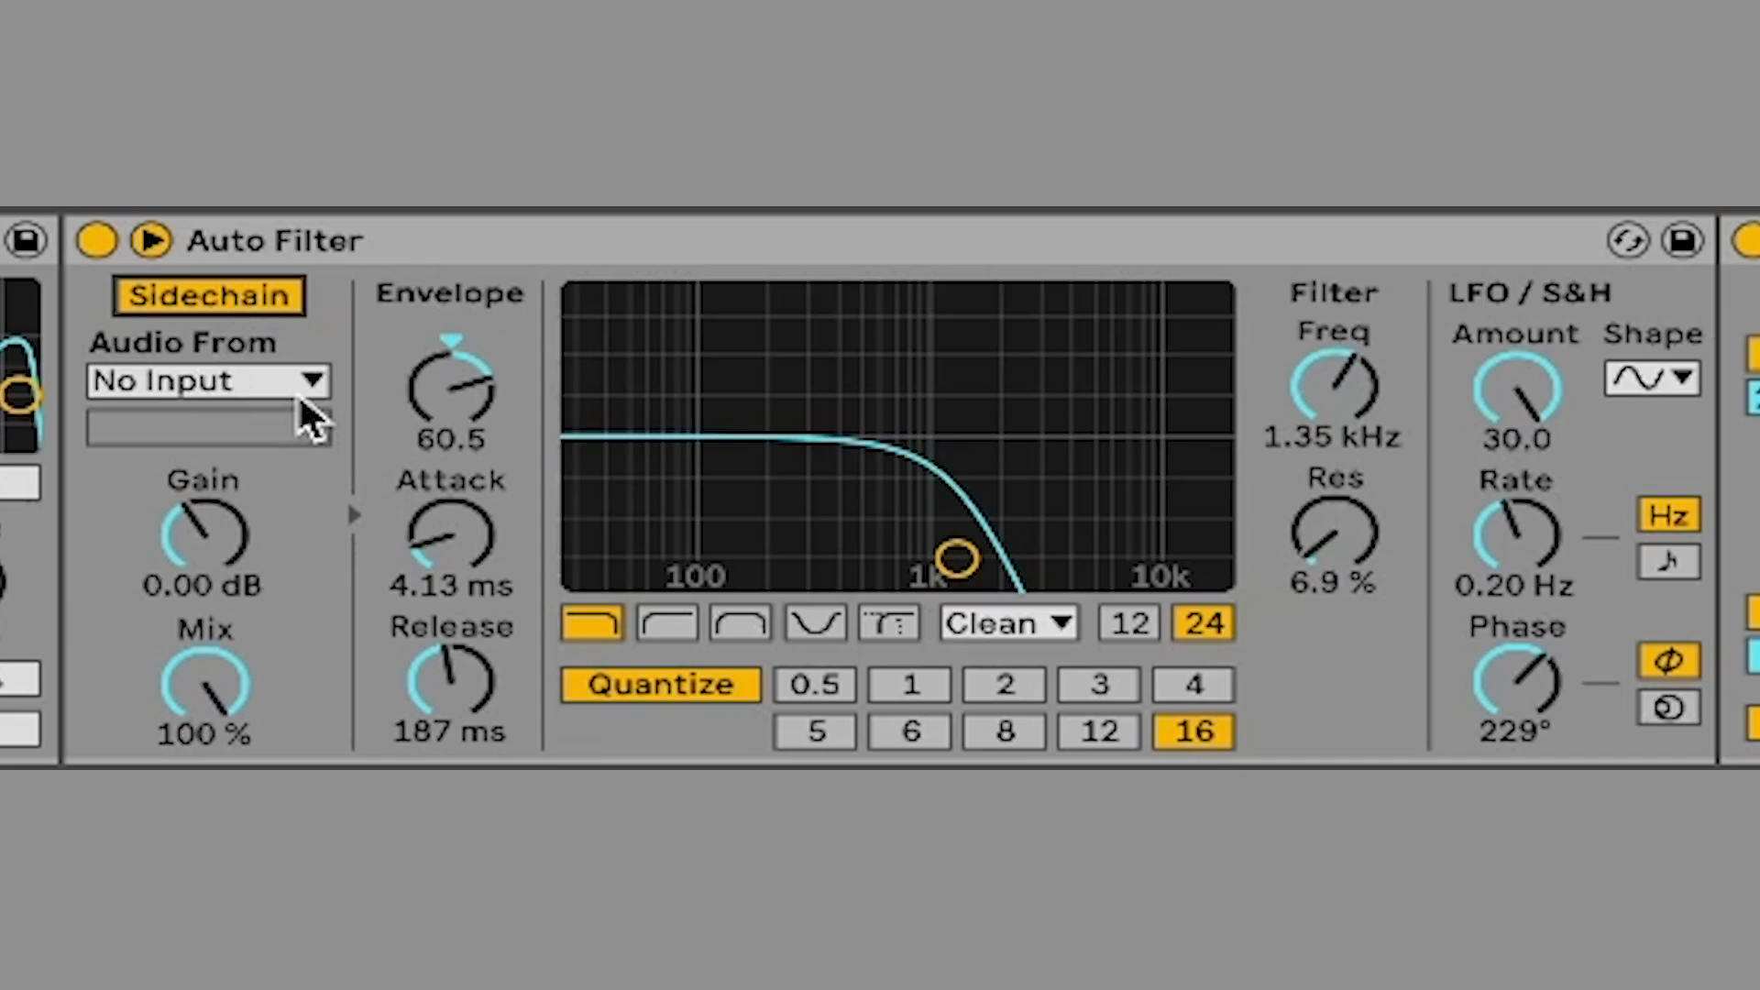
pyautogui.hscroll(3, 547, 406)
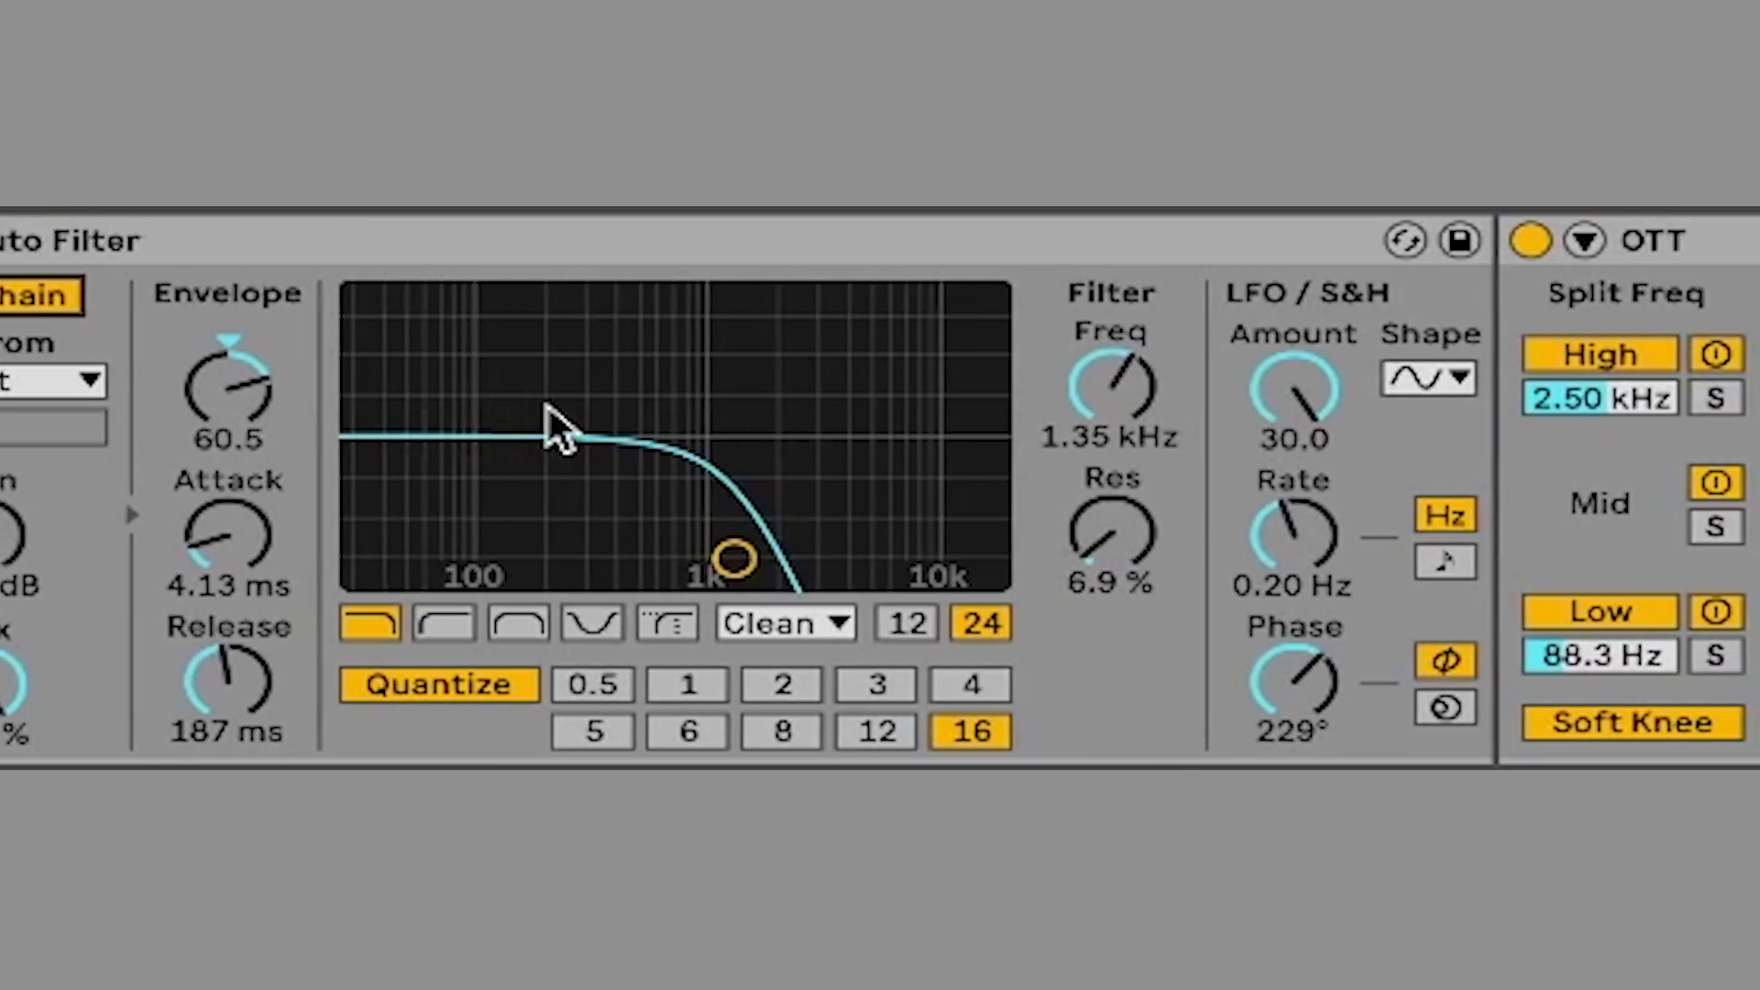
pyautogui.hscroll(-4, 550, 424)
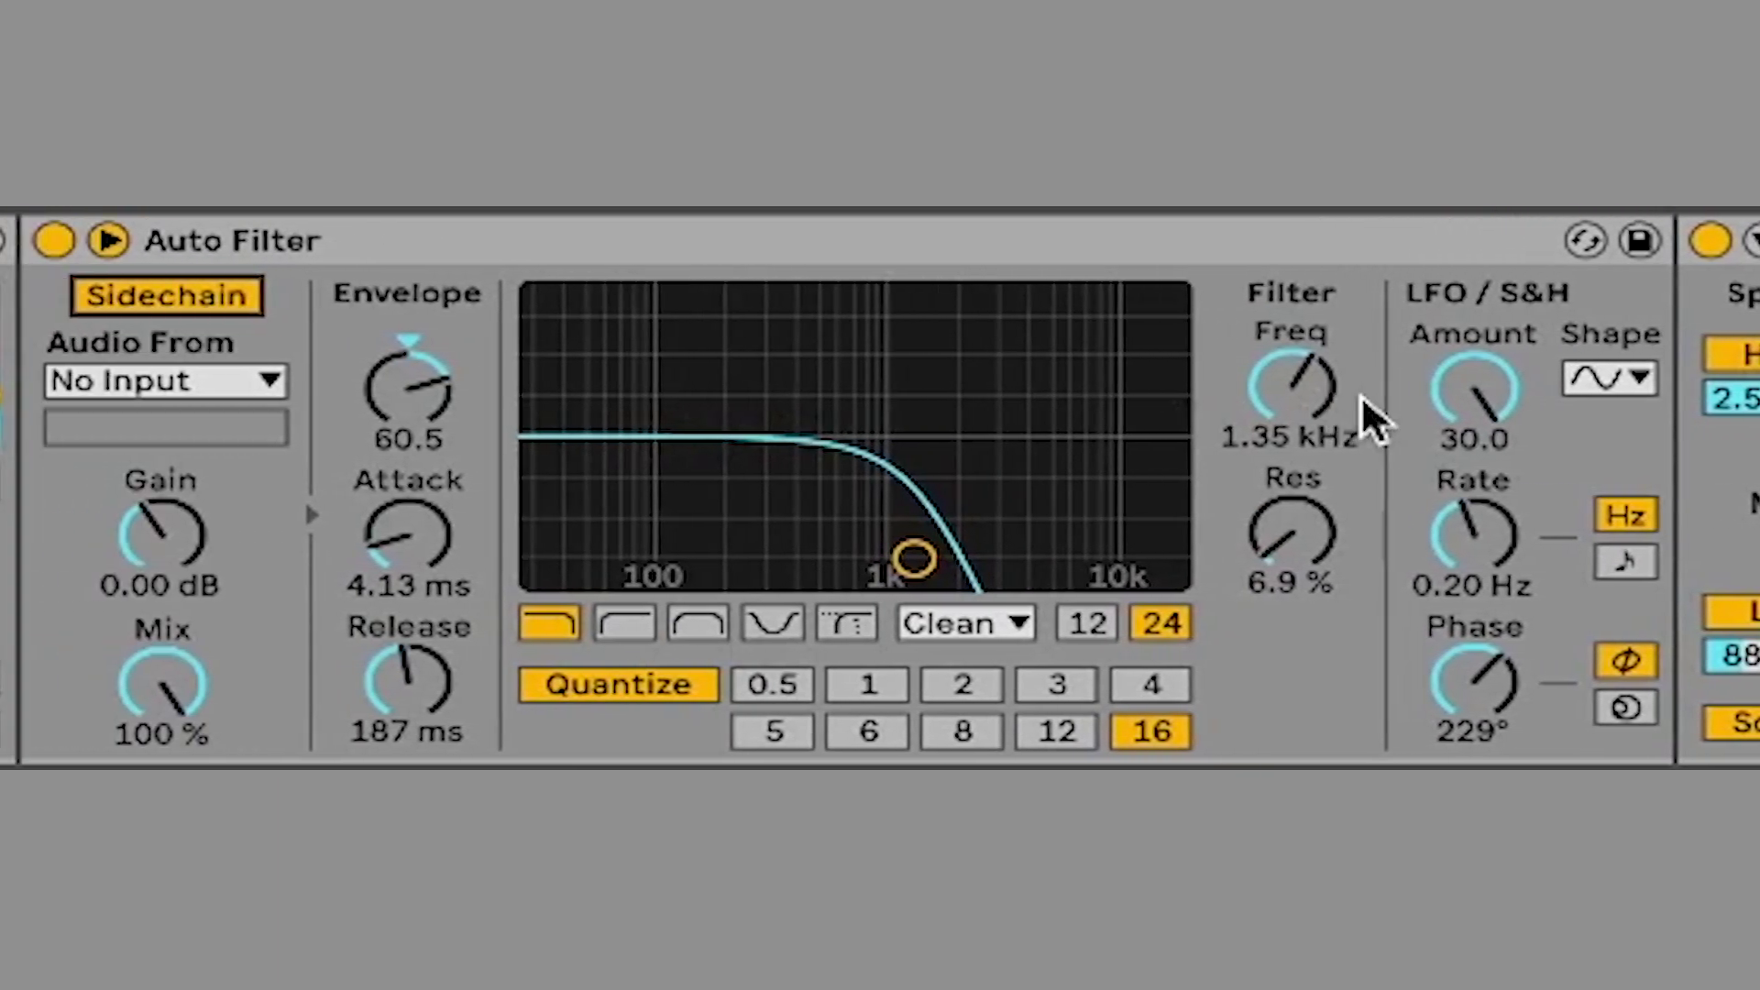
pyautogui.moveTo(1401, 394); pyautogui.dragTo(1400, 339)
pyautogui.moveTo(1340, 393); pyautogui.dragTo(1340, 367)
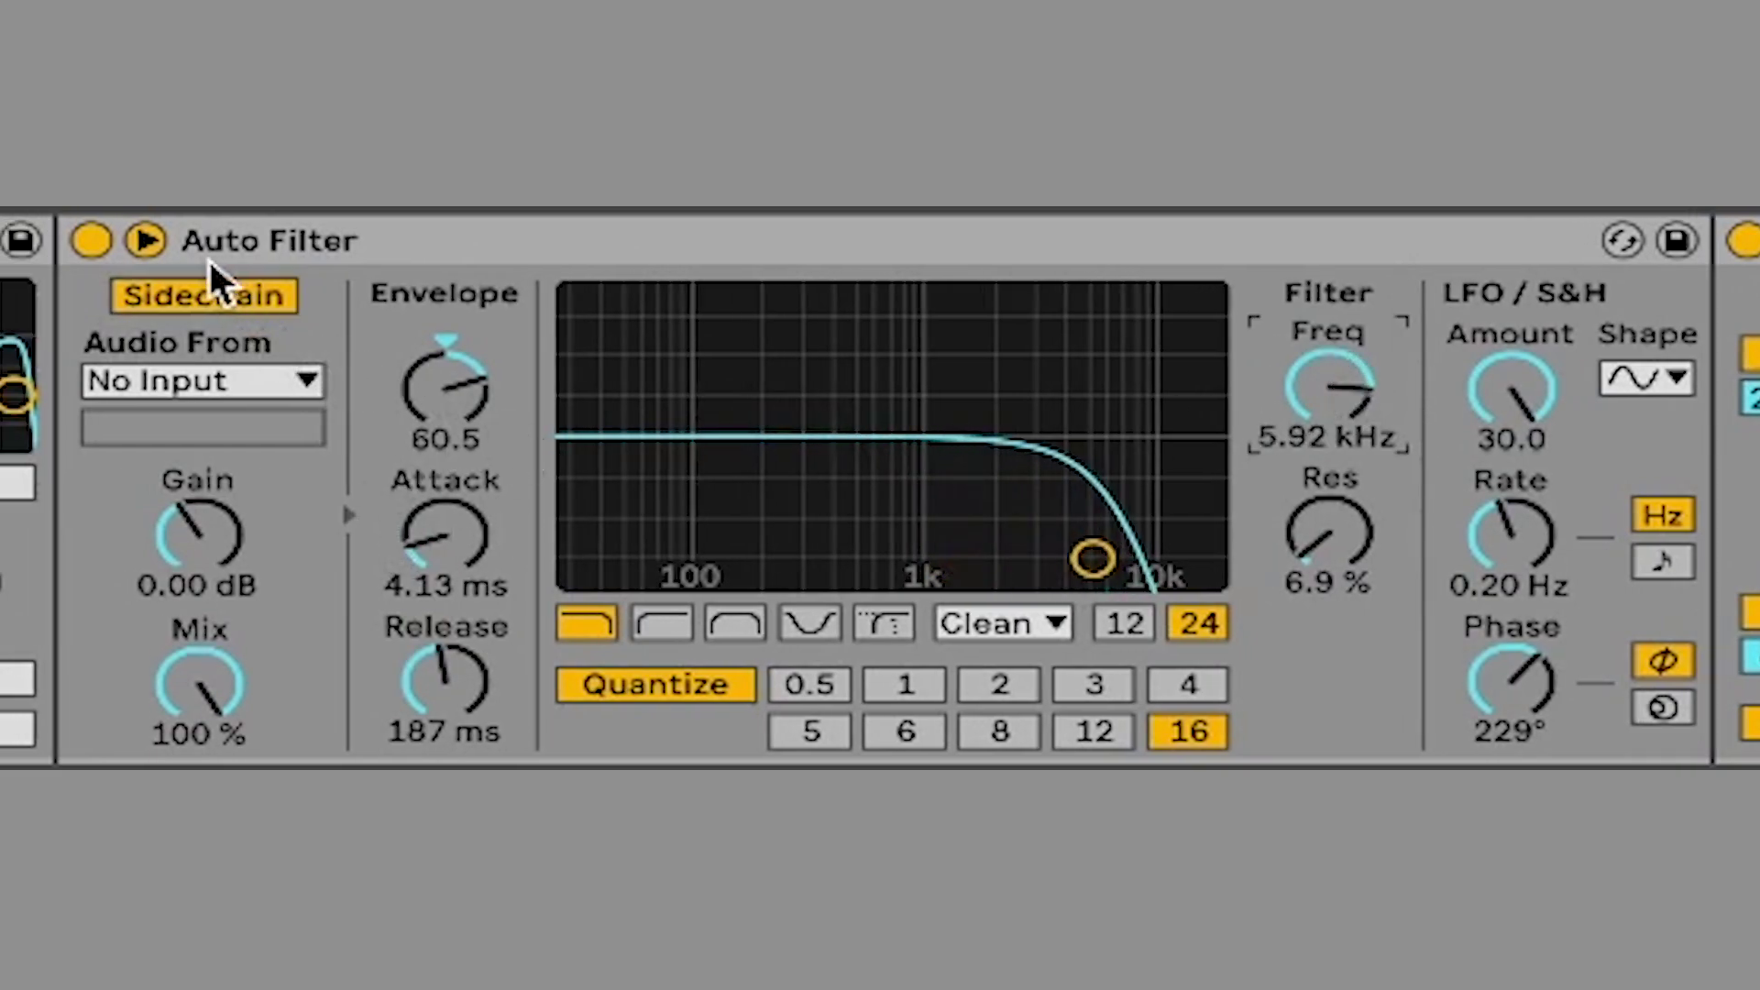